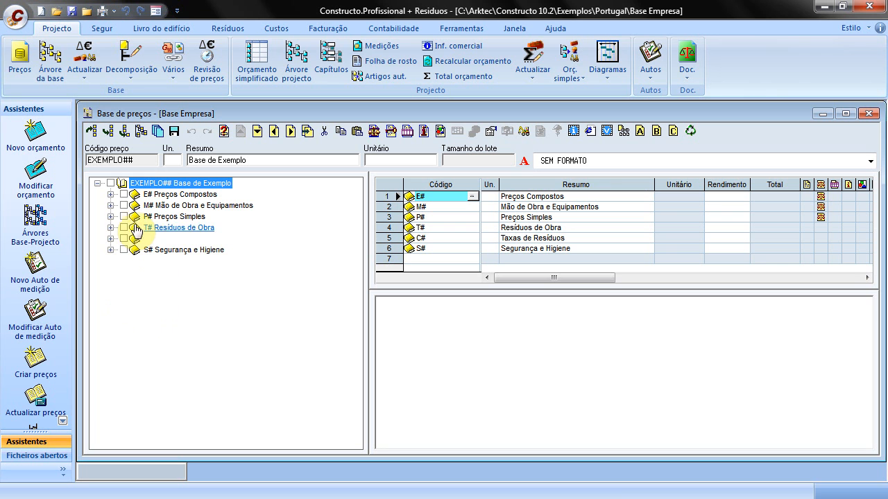
Open price EADE.3a Demolição de paredes c/martelo under Preços Compostos, Actuações prévias, Demolições, Estrutura e Fundação, and select its description text.
click(110, 216)
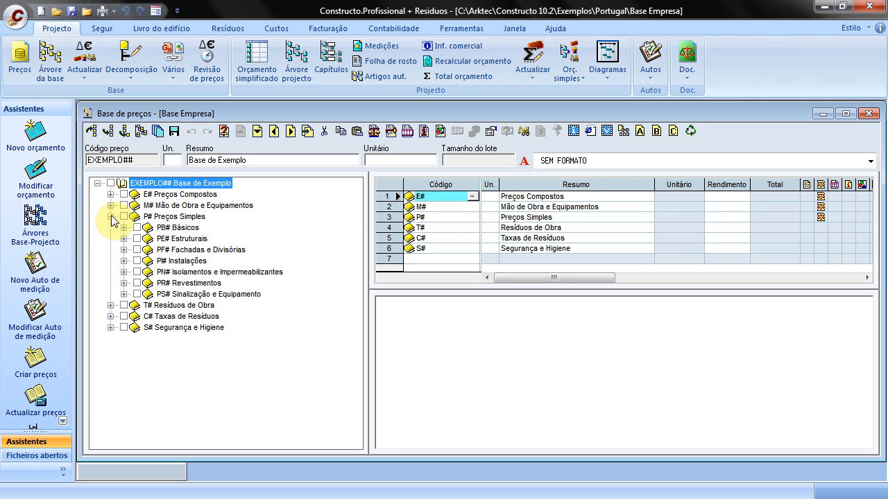
click(111, 216)
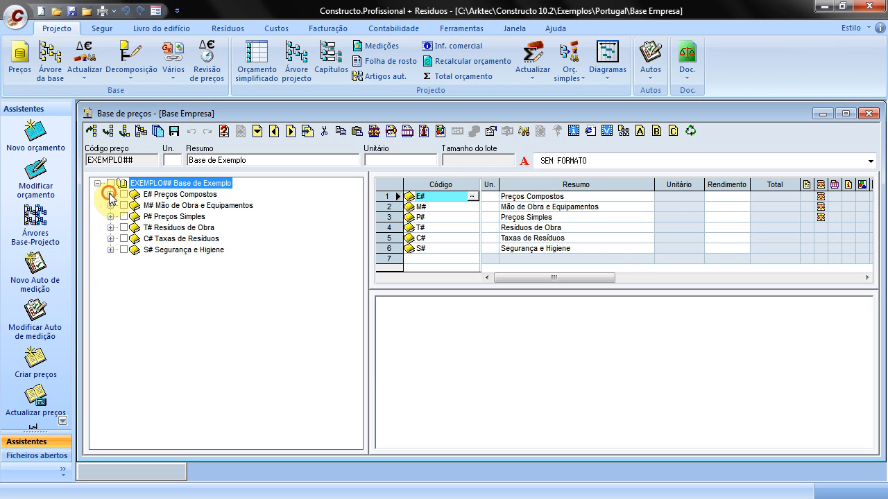
click(110, 195)
click(123, 205)
click(137, 216)
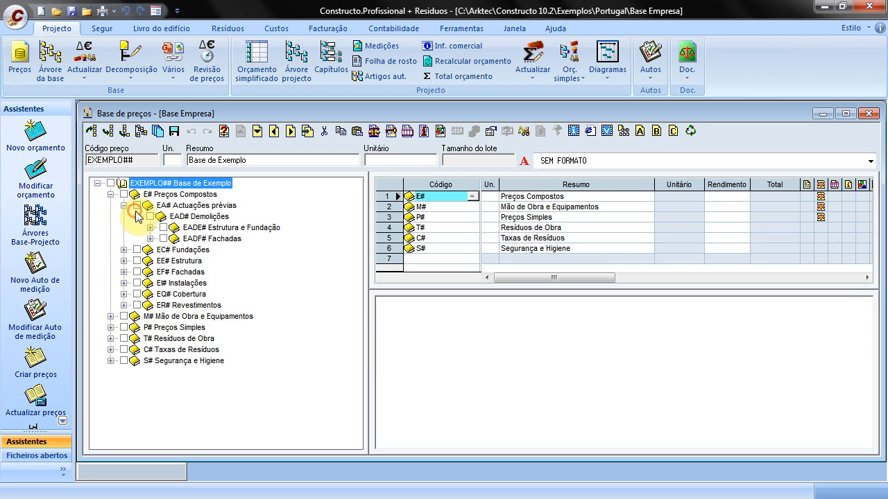
click(150, 228)
click(203, 239)
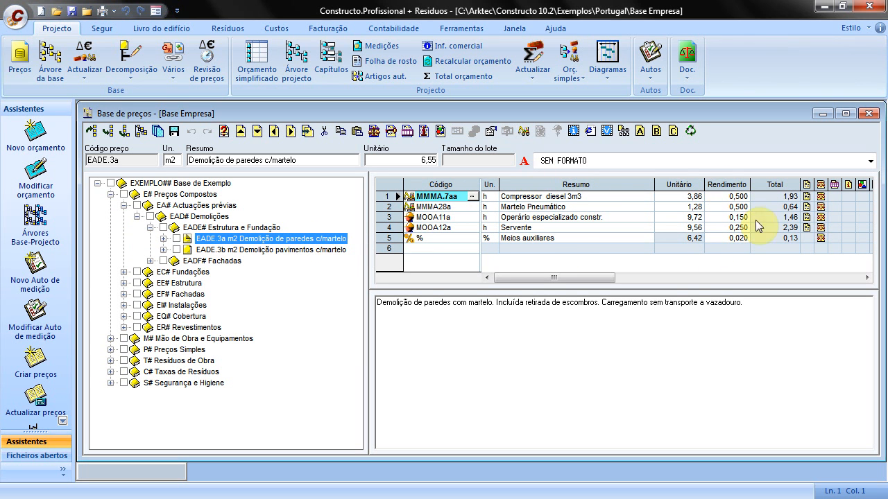
drag(743, 303, 377, 306)
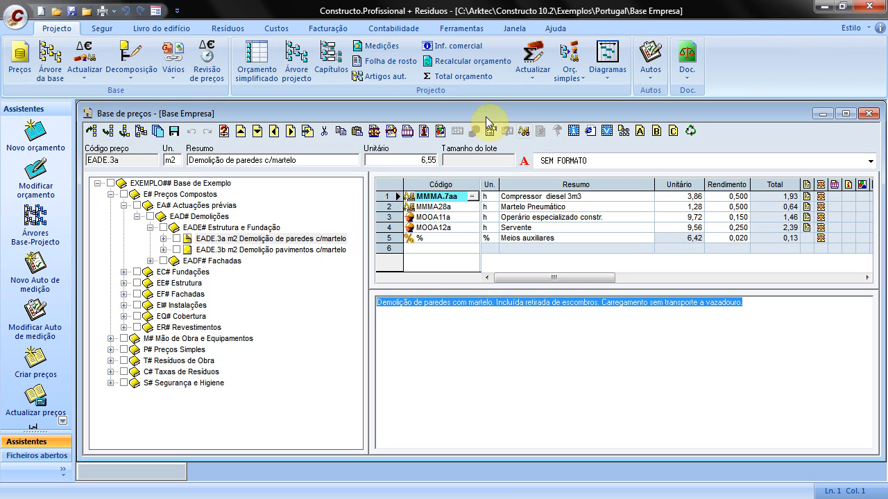
Preview the DXF drawings in the Imagenes folder, including EEEM3$.DXF and EEEM9$.DXF, as candidate images for the price without associating any.
click(441, 131)
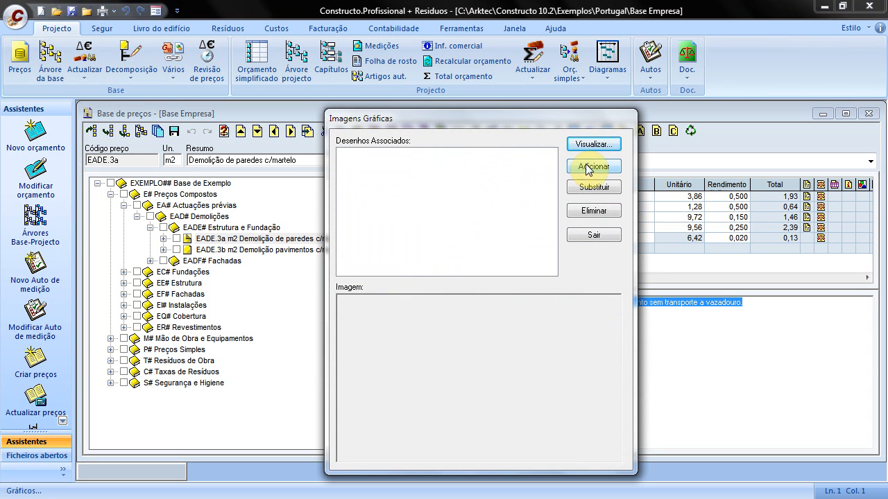
click(588, 168)
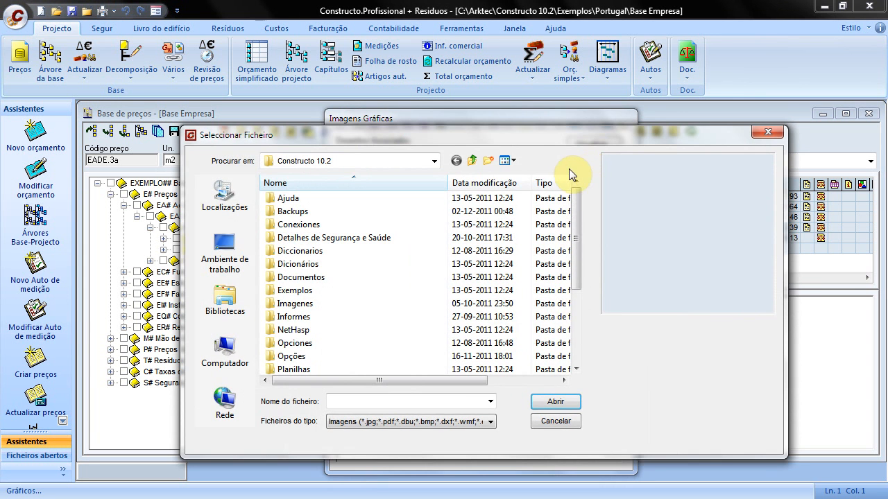
double_click(308, 303)
drag(577, 223, 575, 297)
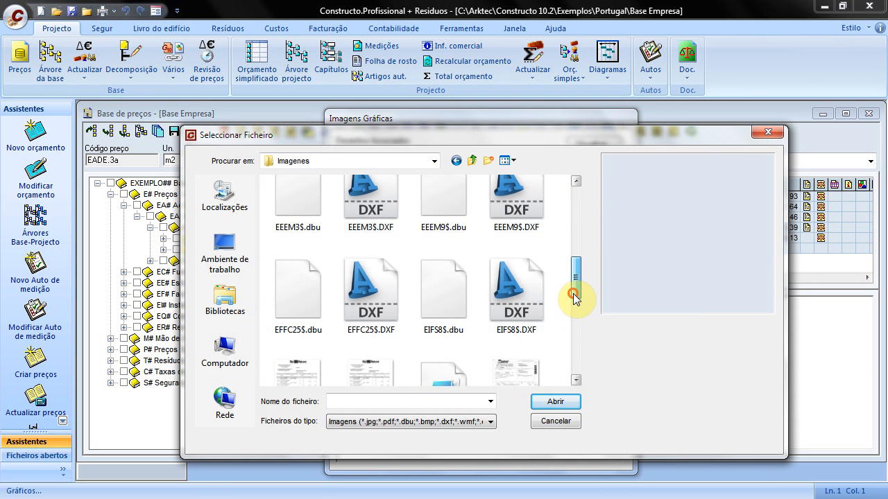
click(376, 291)
click(381, 206)
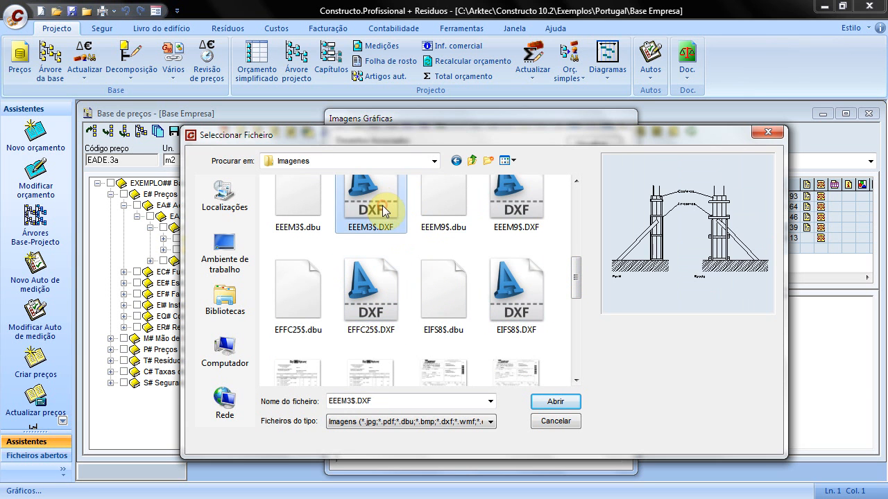
click(539, 219)
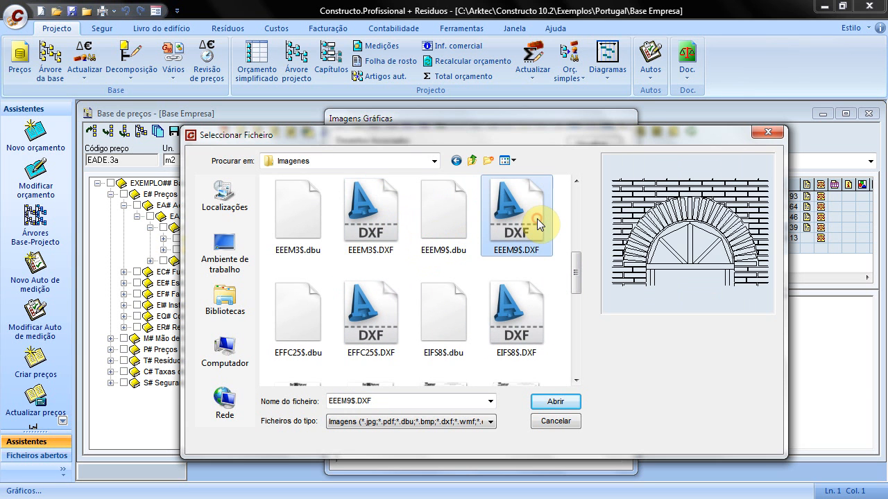
click(520, 322)
click(559, 422)
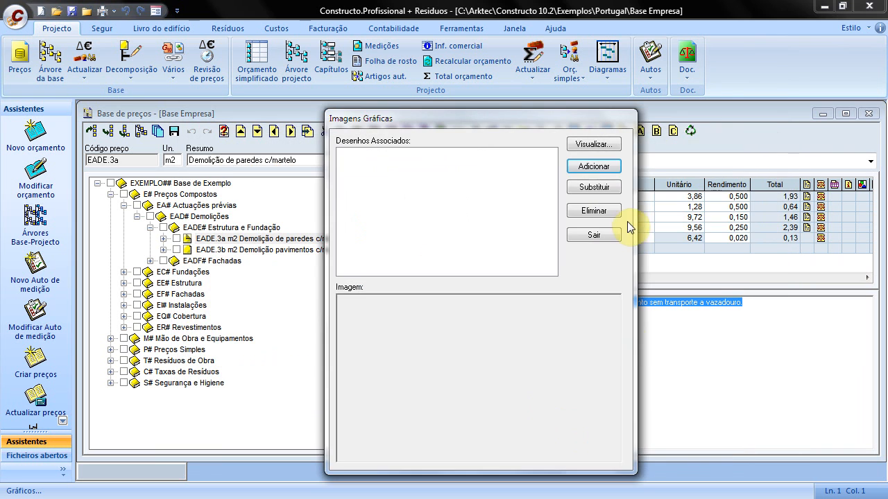
click(594, 235)
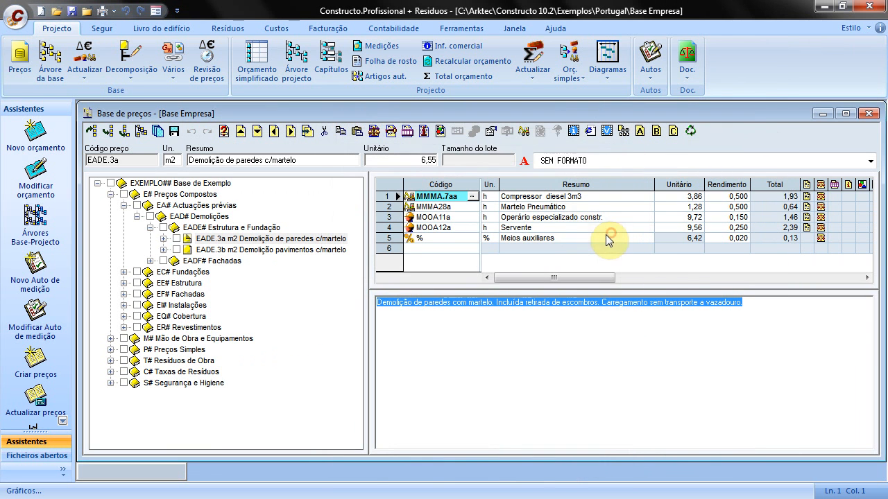
View the price's commercial information and browse the technical condition articles, including EAD 6 and EADE.3b 3, without assigning any.
click(427, 132)
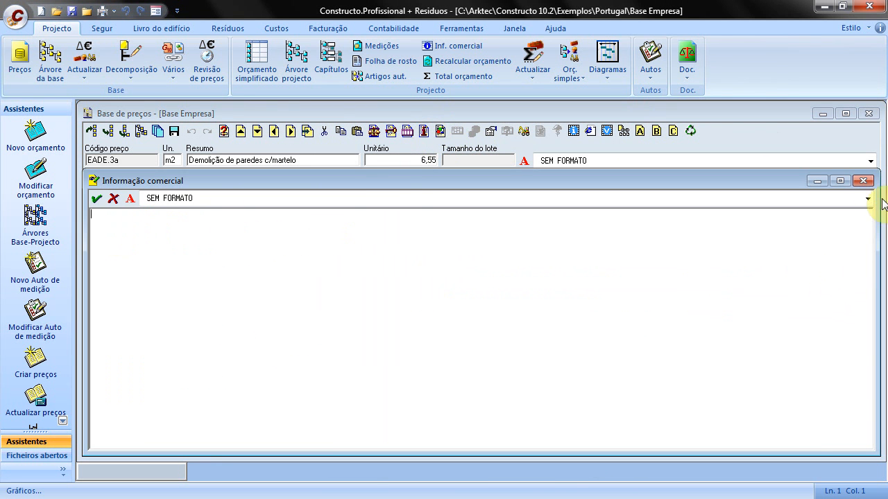
click(860, 182)
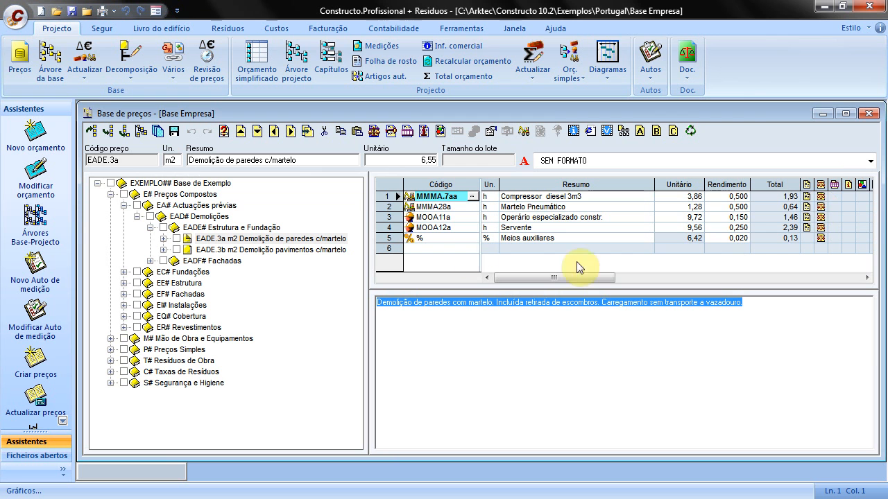
click(375, 134)
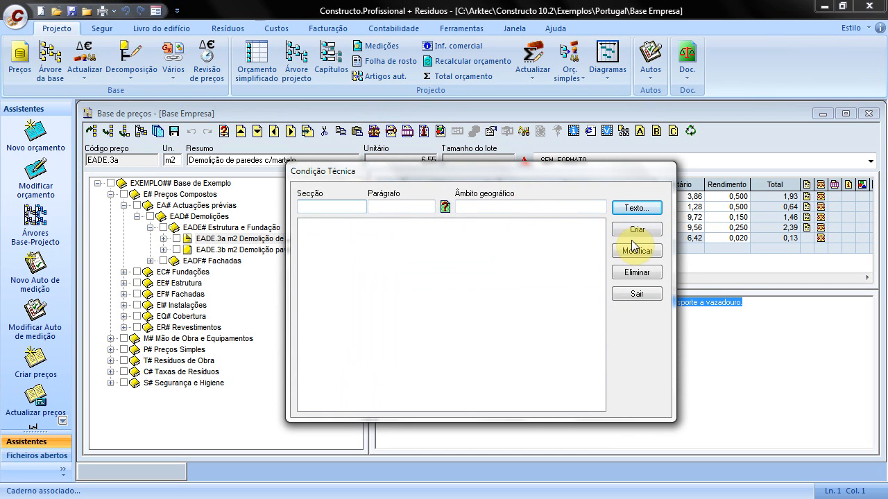
click(444, 208)
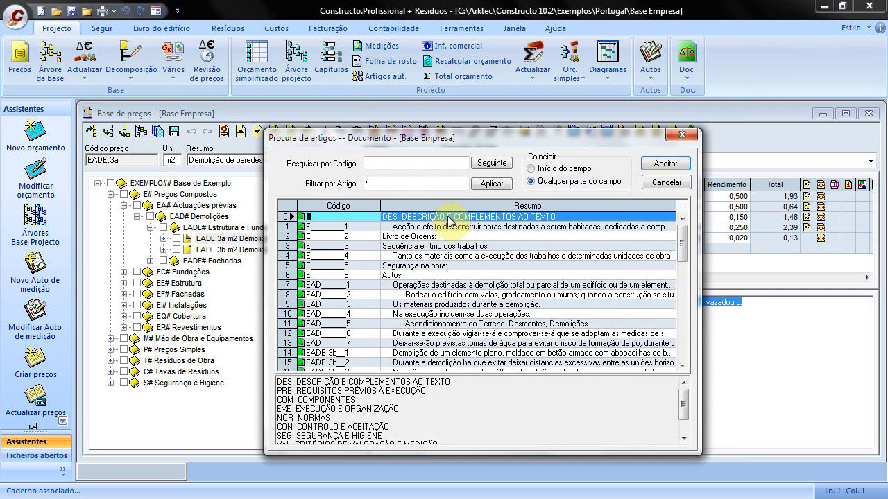
click(455, 333)
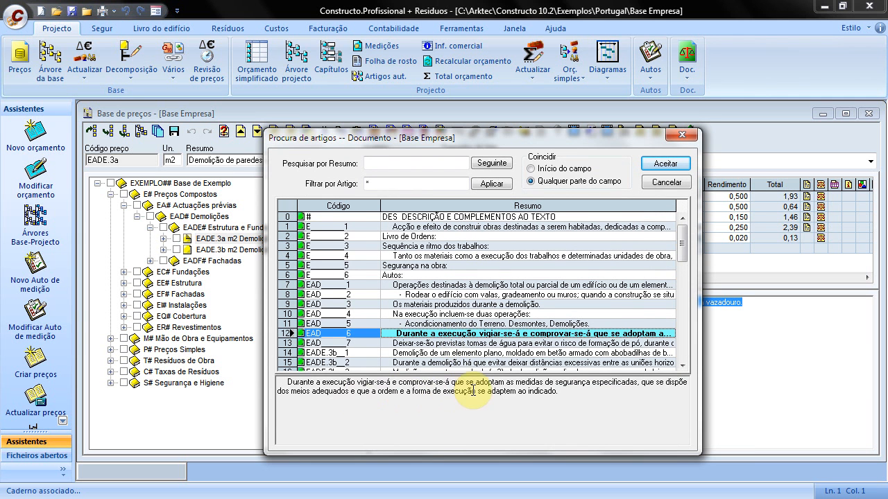
scroll(538, 331, down, 2)
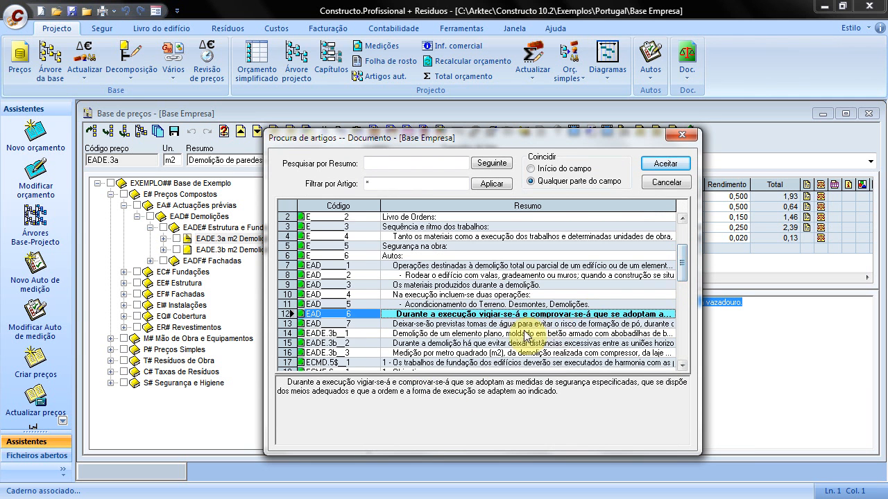
click(535, 333)
click(495, 353)
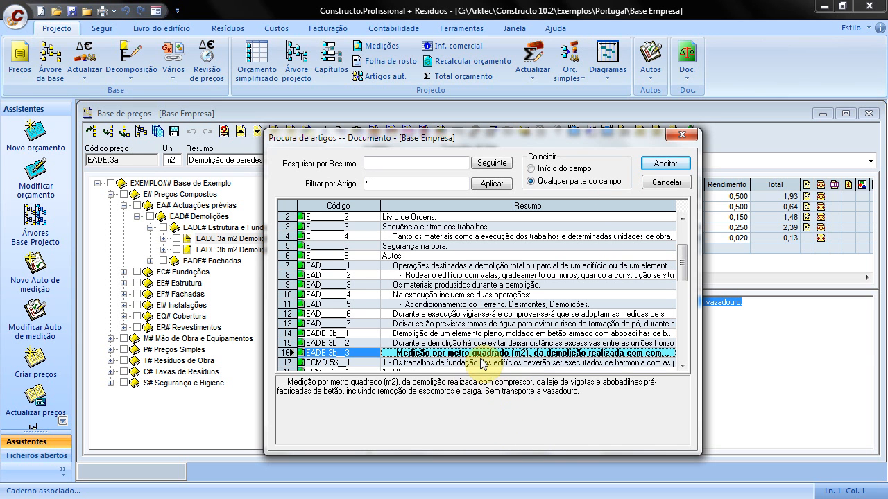
click(666, 183)
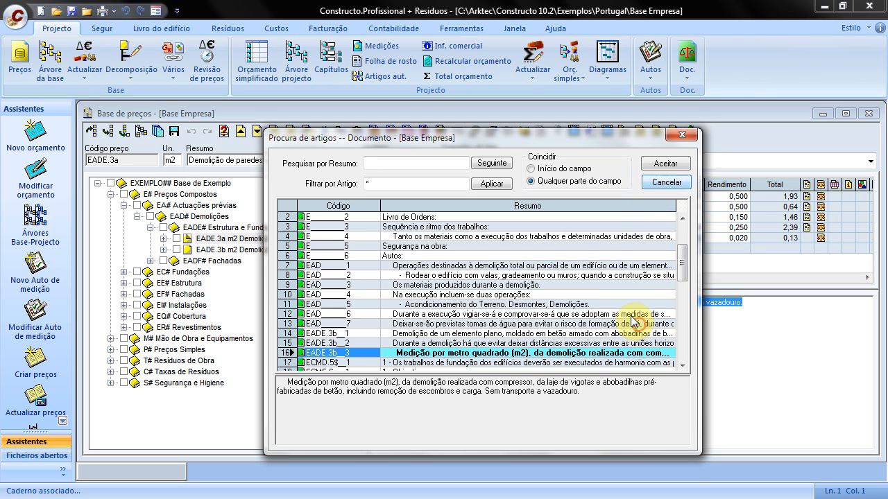
click(666, 184)
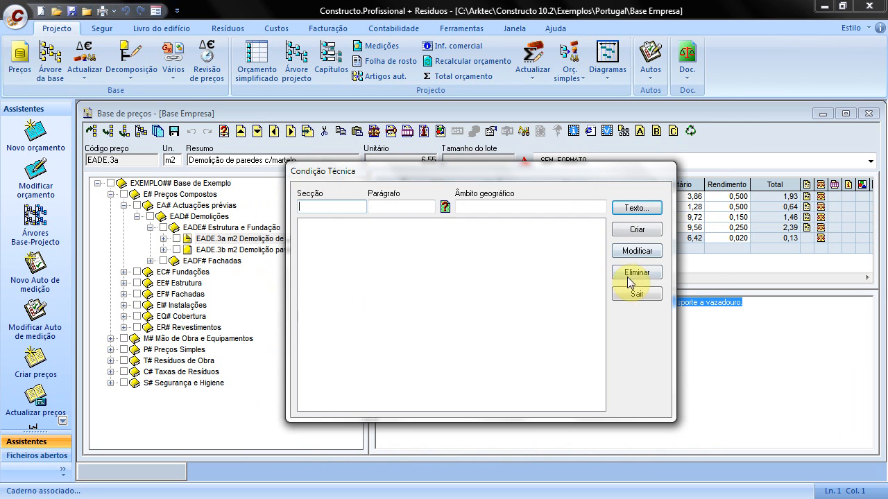
click(630, 297)
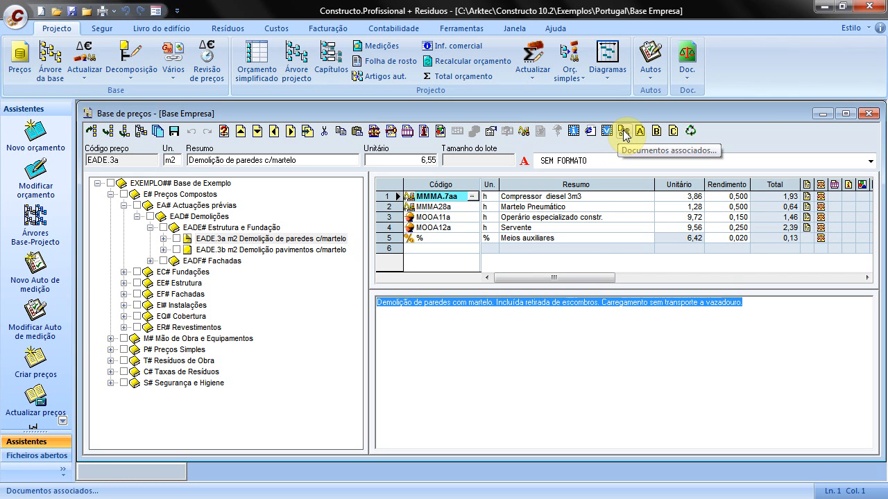
View the price's supplier table and examine the document types and file formats available for associated documents, without attaching any.
click(575, 133)
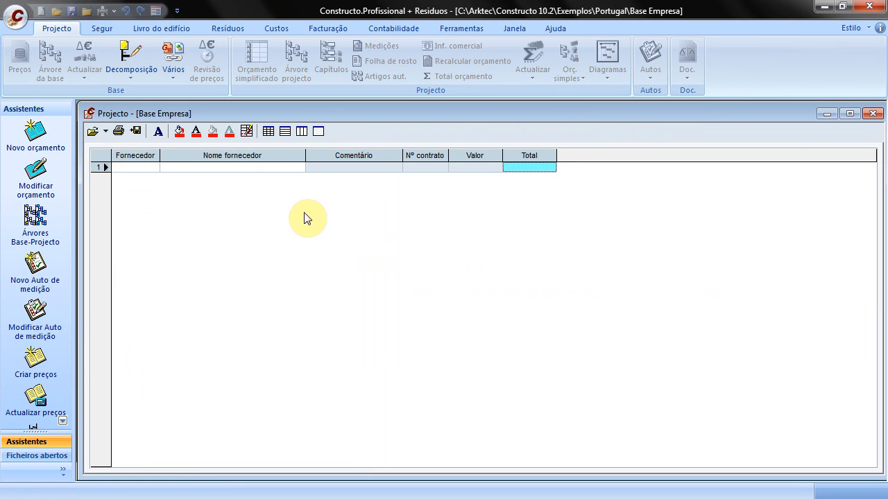
click(872, 114)
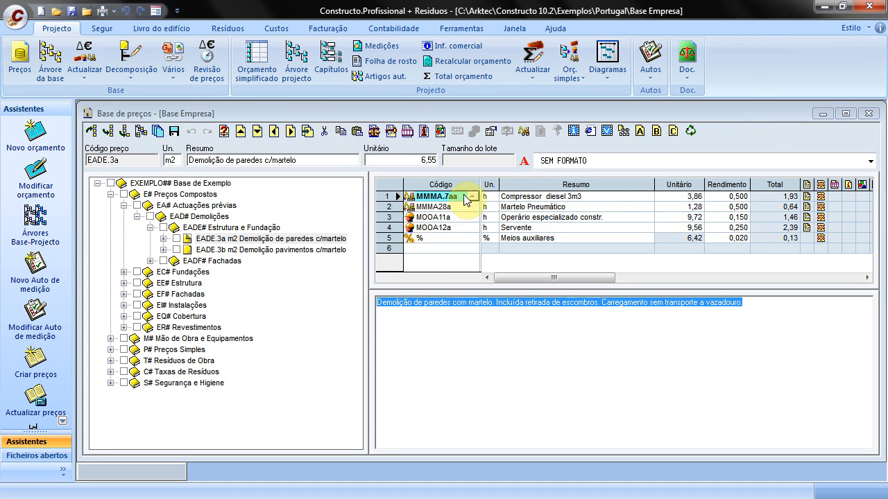
click(623, 132)
click(448, 235)
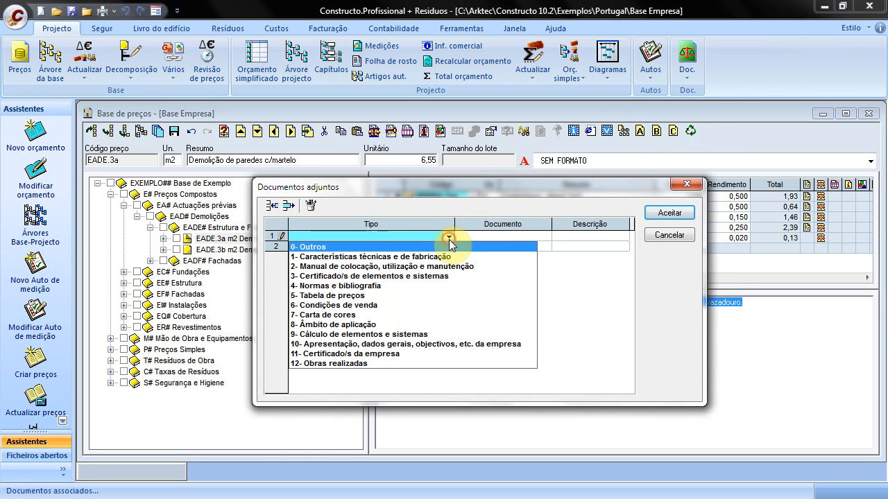
click(502, 236)
click(545, 237)
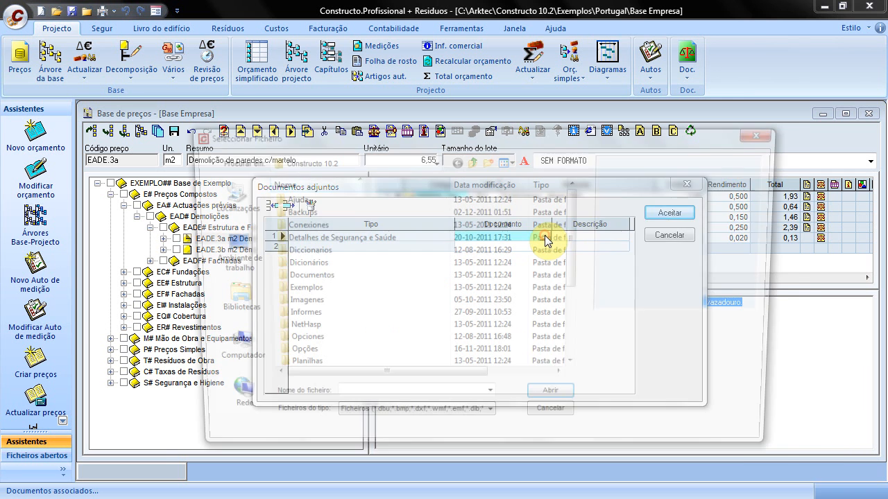
click(490, 422)
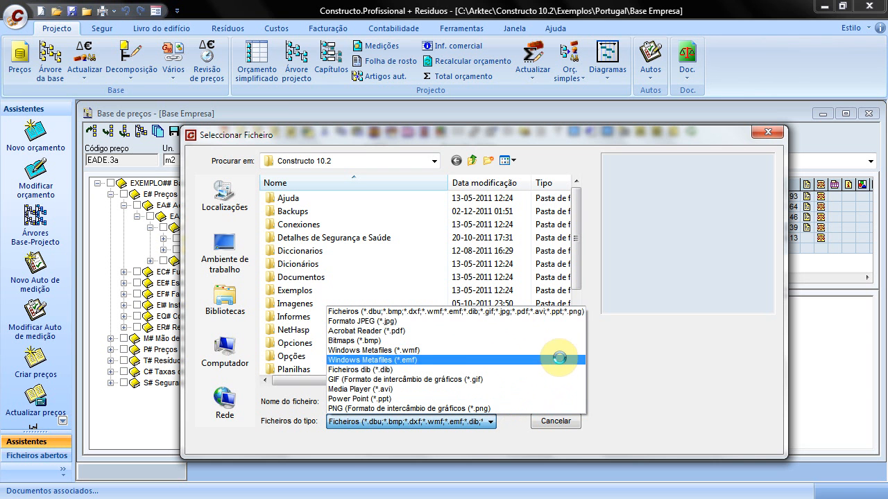
click(613, 425)
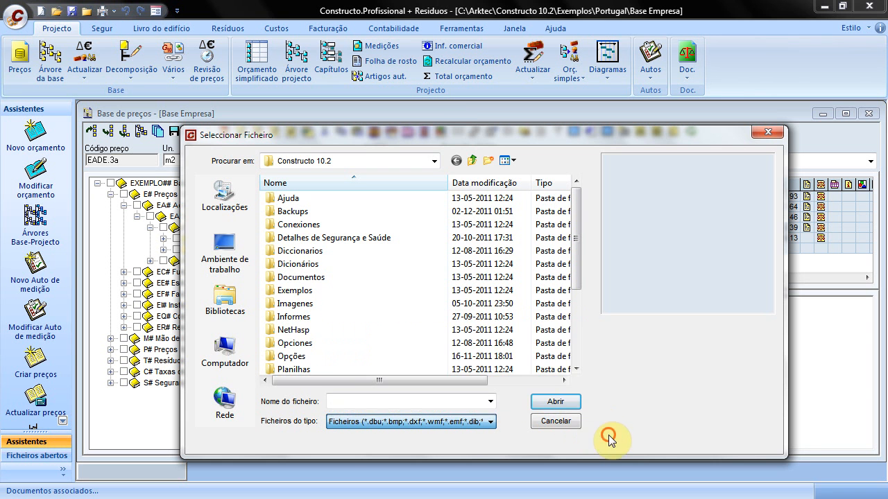
click(566, 424)
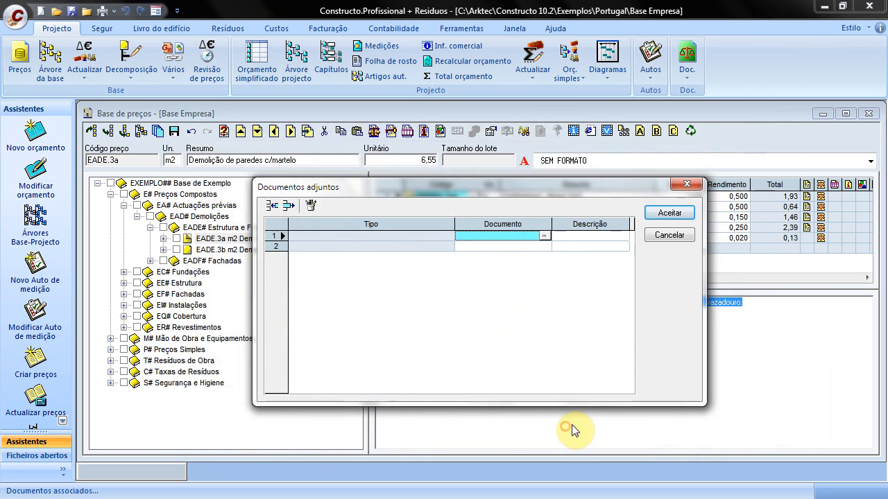
click(660, 237)
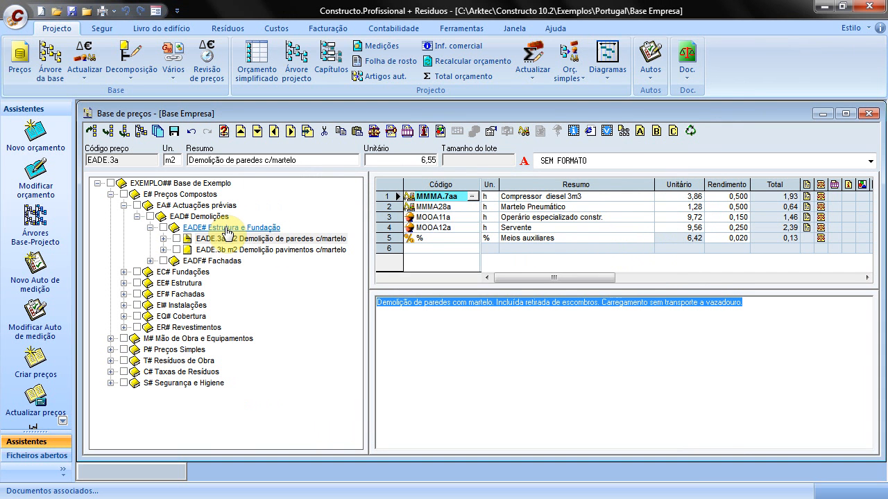
Reselect price EADE.3a, and collapse its branches up to the Preços Compostos chapter.
click(290, 240)
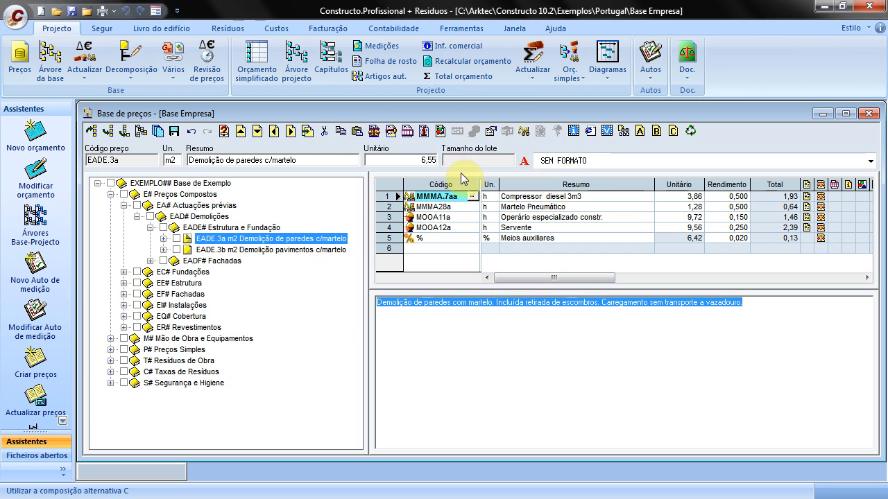
click(150, 228)
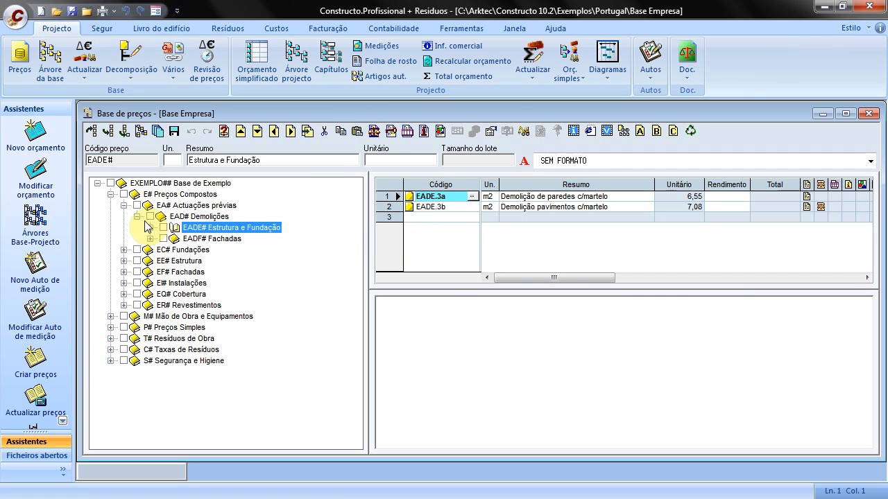
click(136, 217)
click(124, 205)
click(110, 194)
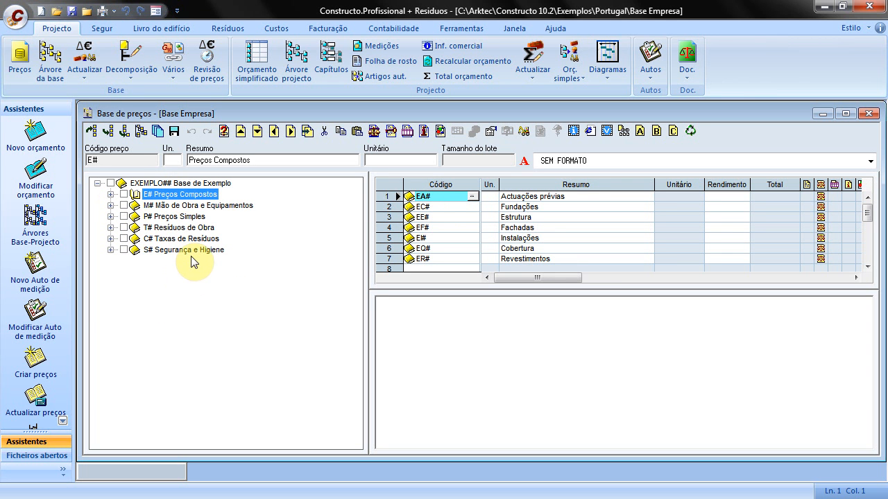
Expand the Preços Compostos chapter down to EADE# Estrutura e Fundação and display that subchapter's prices.
click(110, 194)
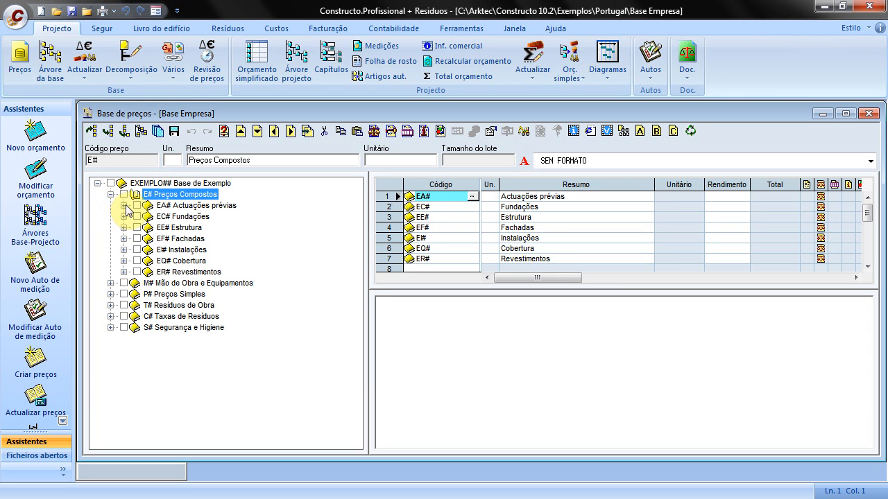
click(124, 205)
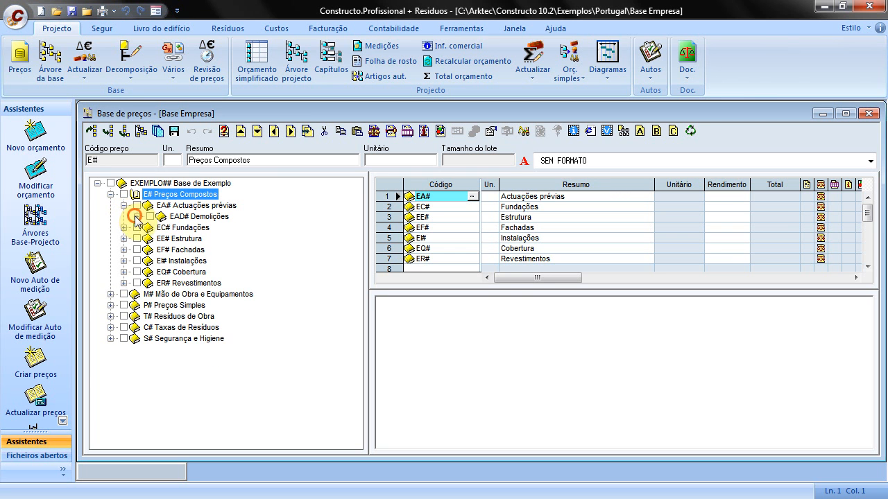
click(137, 217)
click(150, 228)
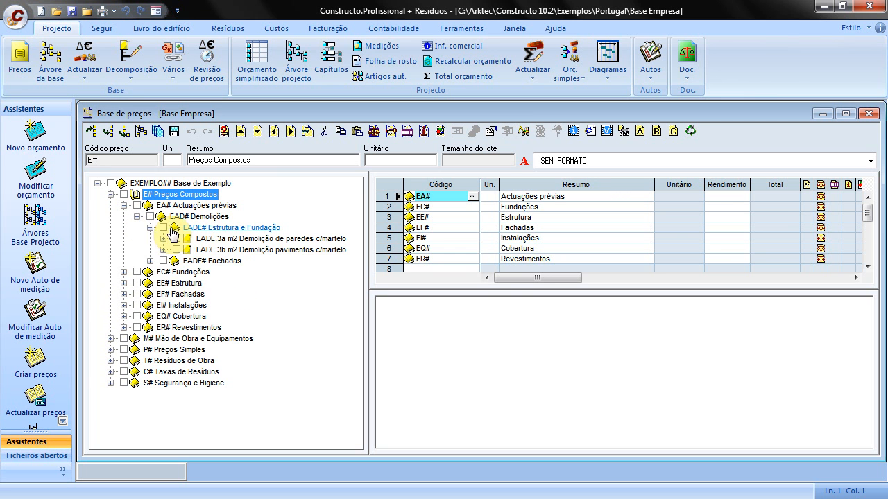
click(223, 228)
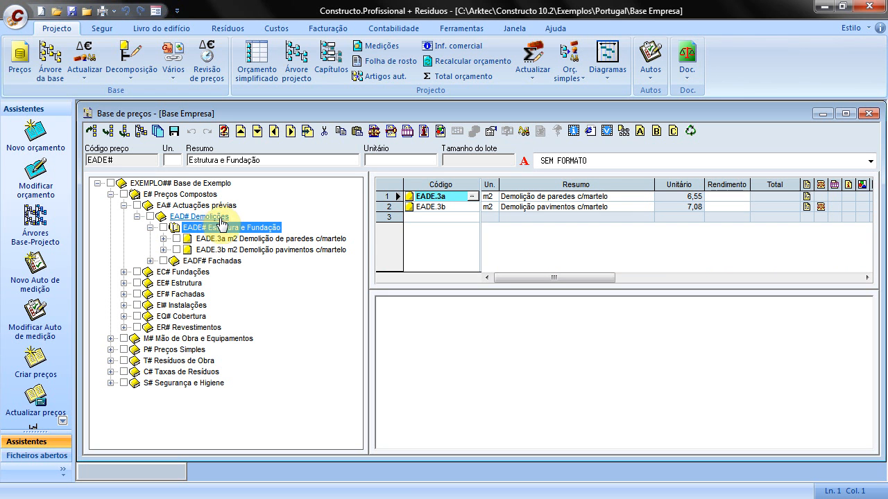
Collapse the EADE#, EAD# and EA# branches back up to the Preços Compostos chapter.
click(150, 228)
click(137, 216)
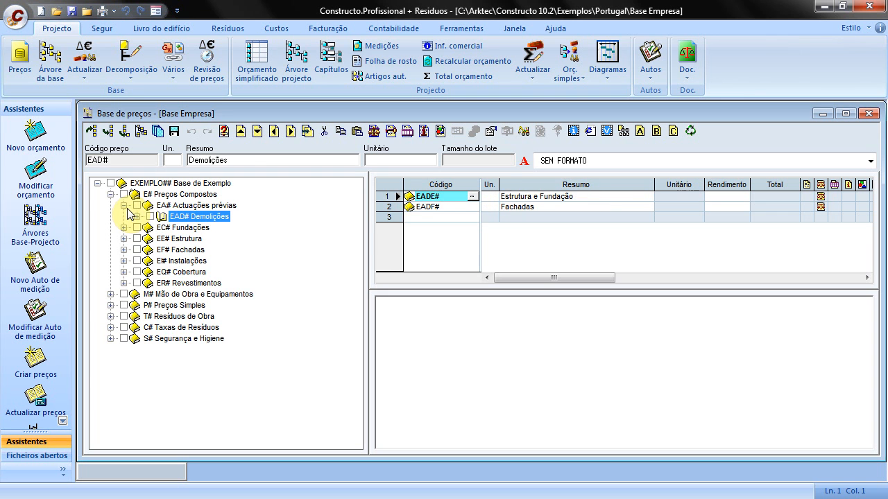
click(123, 205)
click(110, 194)
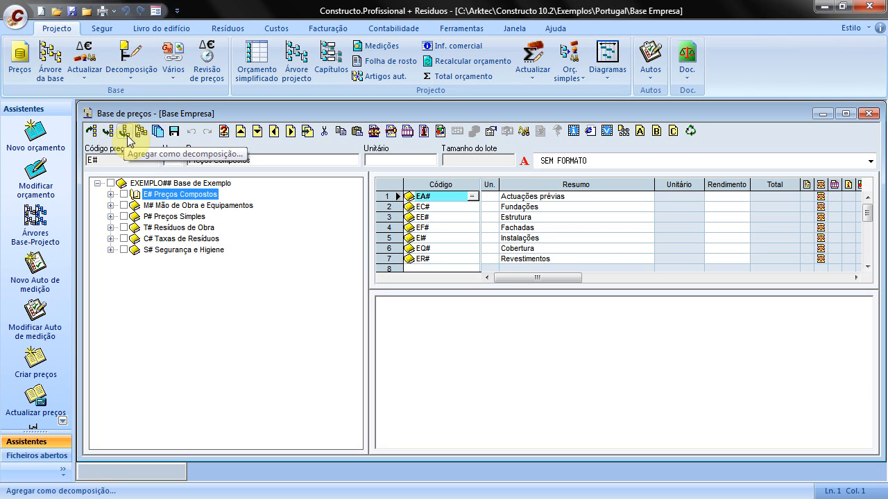
Expand Preços Compostos, view the subchapters of S# Segurança e Higiene, and collapse that safety chapter again.
click(110, 194)
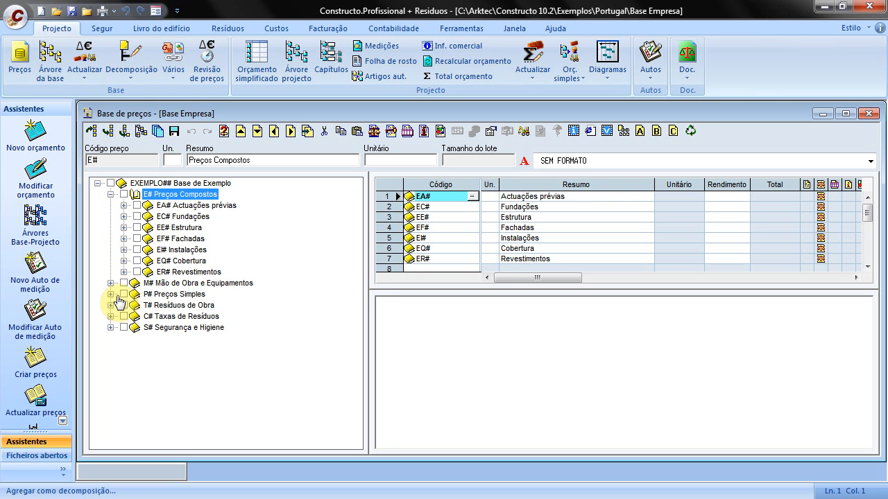
click(110, 328)
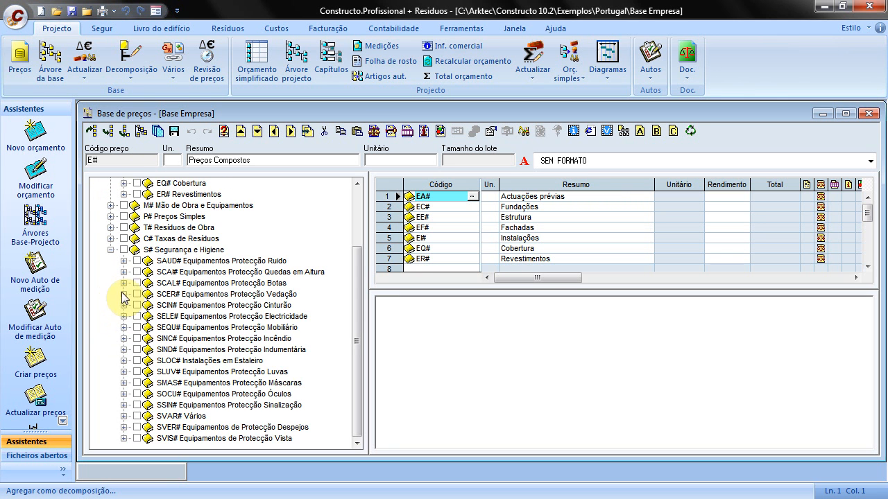
click(111, 261)
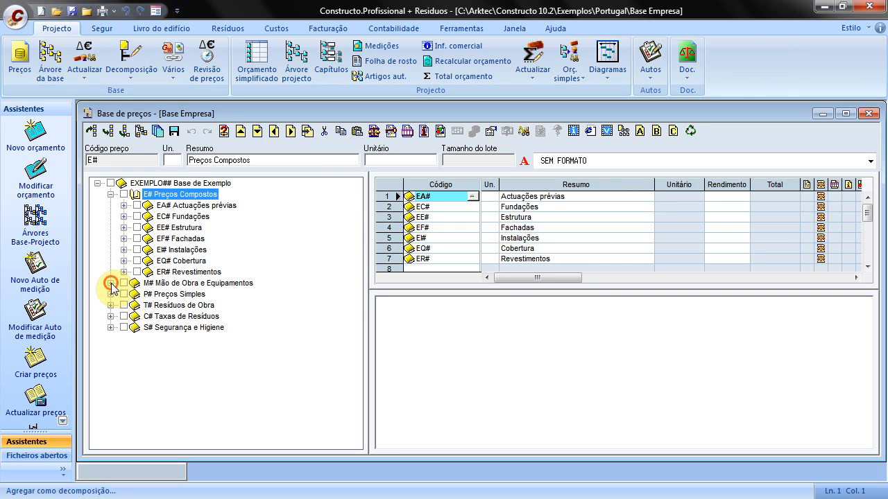
Expand M# Mão de Obra e Equipamentos through Mão de Obra and Profissões to the labour prices of MOOC# Carpintaria.
click(110, 283)
click(124, 305)
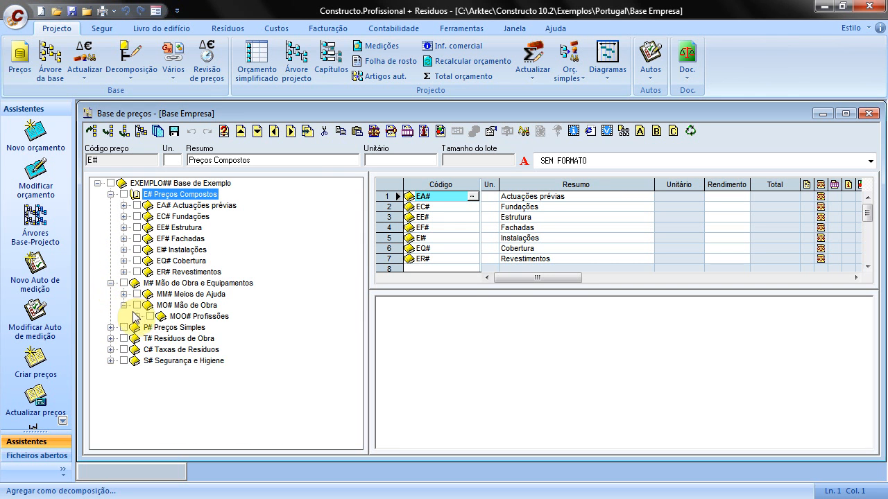
click(136, 317)
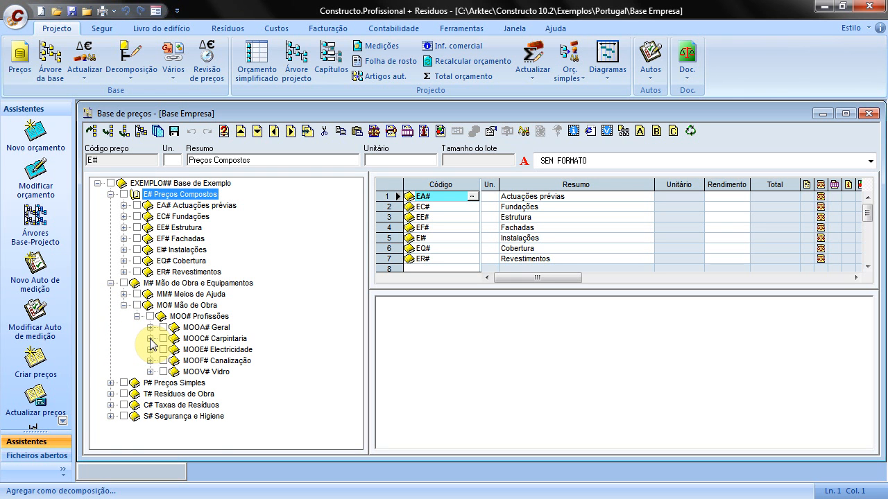
click(150, 338)
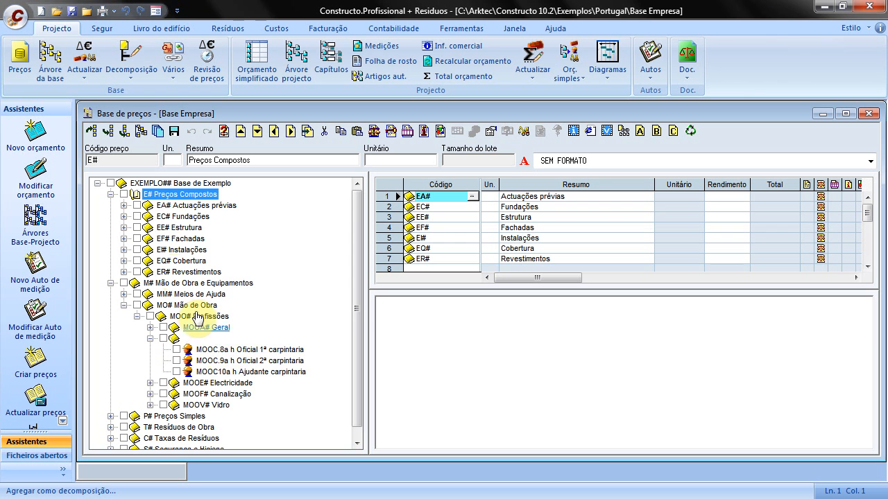
Expand EA# Actuações prévias through Demolições and Estrutura e Fundação to show the components of price EADE.3a.
click(124, 206)
click(137, 216)
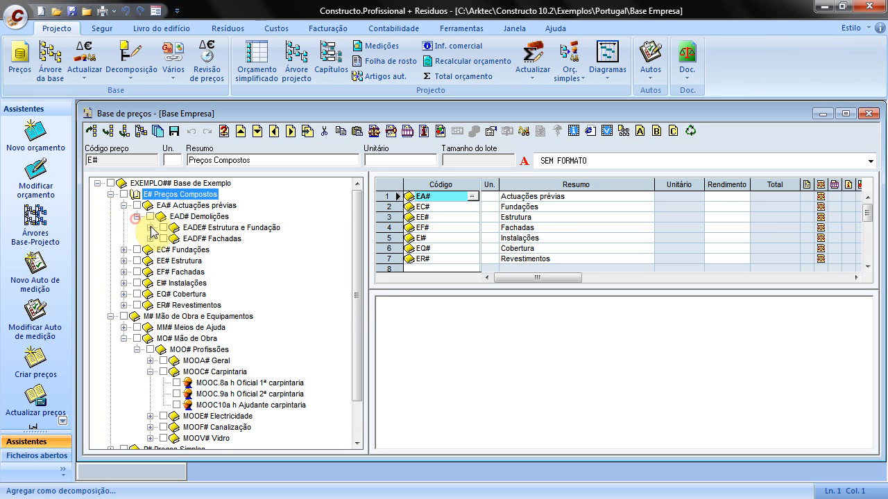
click(150, 227)
click(163, 238)
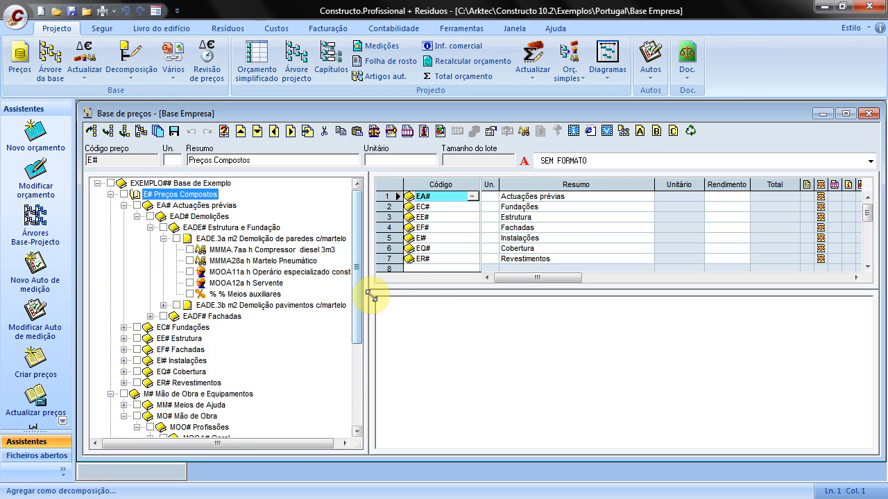
Enlarge the price tree area and view the move and copy options for placing MOOC.8a on EADE.3a, without applying any.
drag(366, 292, 389, 292)
drag(374, 463, 371, 481)
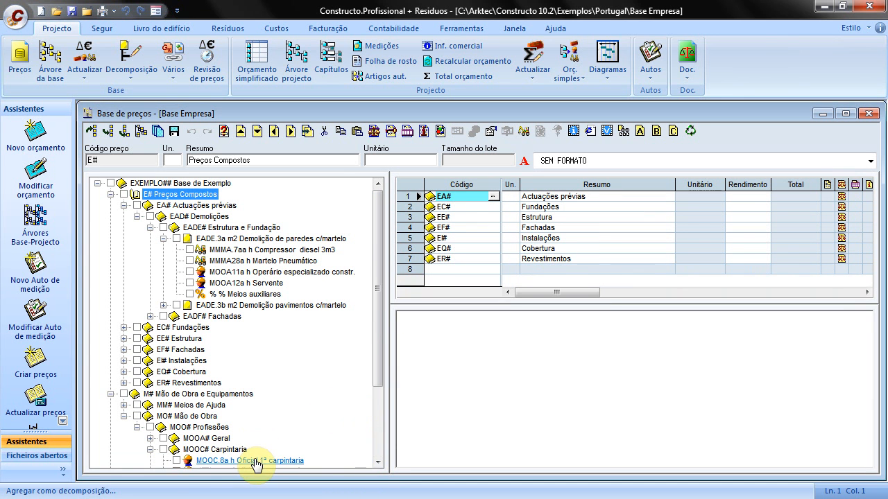
drag(253, 466, 341, 244)
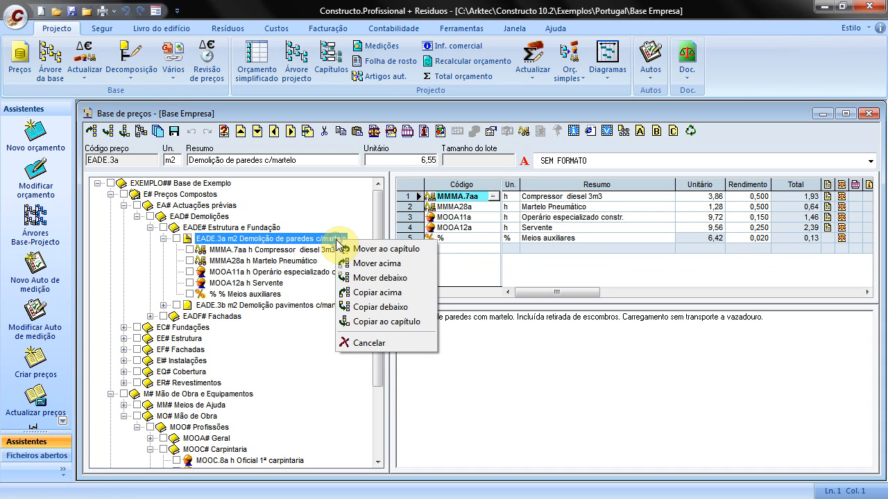
click(403, 344)
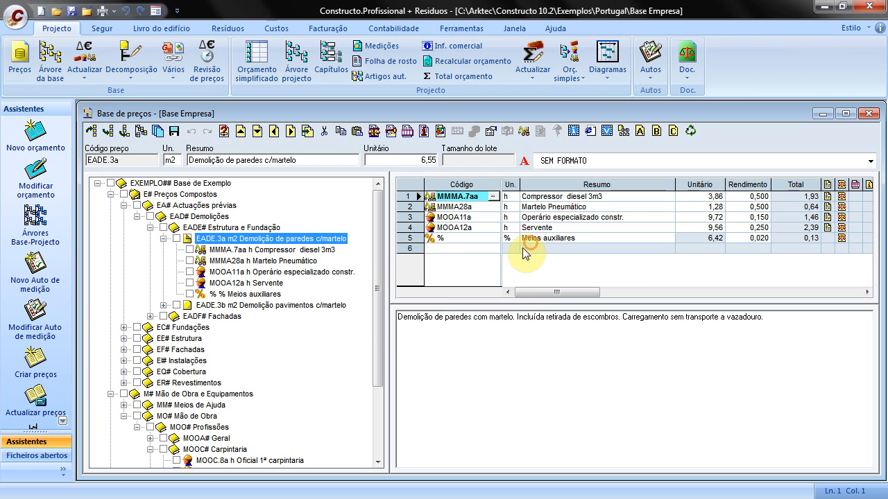
Collapse the price tree back to EA# Actuações prévias and, under Mão de Obra e Equipamentos, to MO# Mão de Obra.
click(163, 239)
click(150, 227)
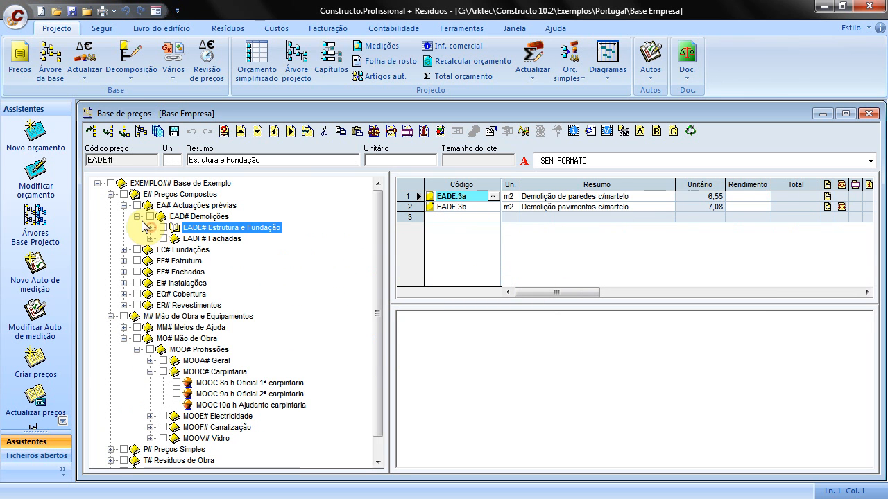
click(137, 216)
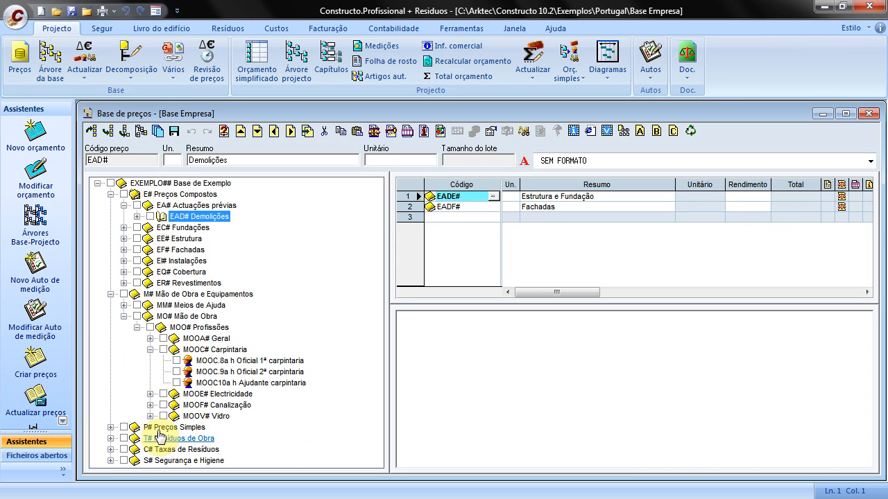
click(124, 316)
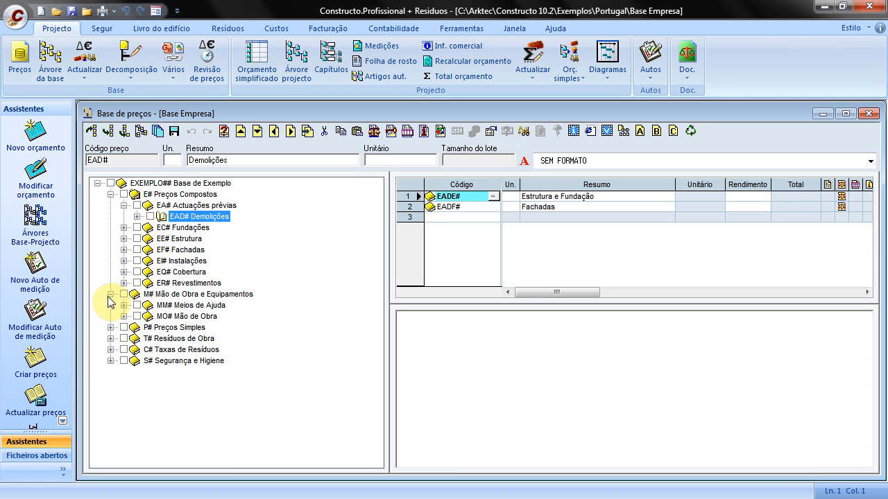
click(123, 205)
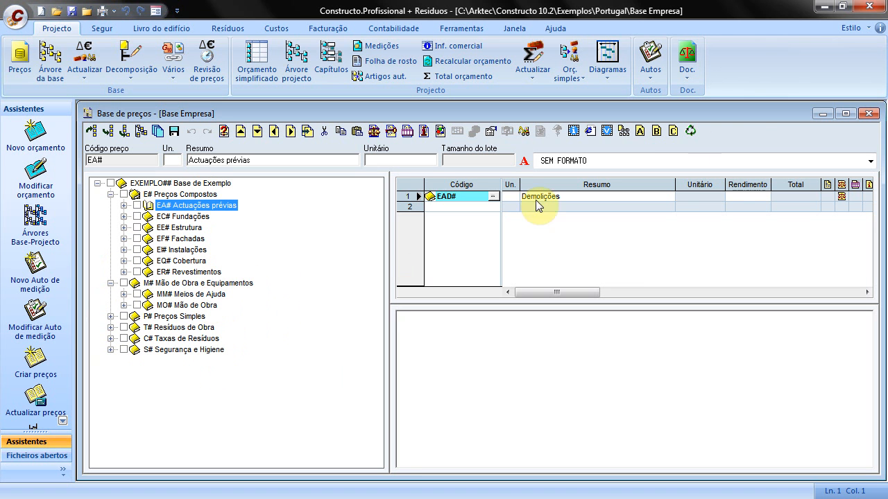
Close the price database window and open a base-project tree view with project Obra 05 in the Portugal examples folder, keeping the default price database.
click(868, 114)
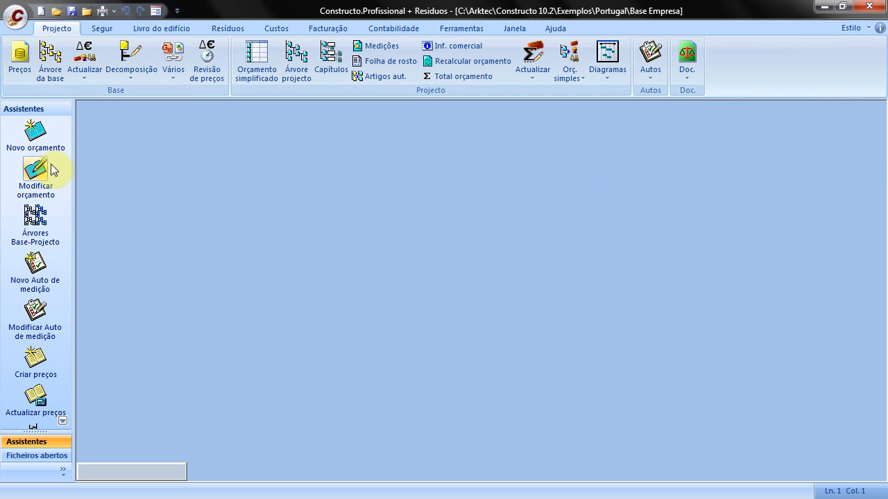
click(33, 229)
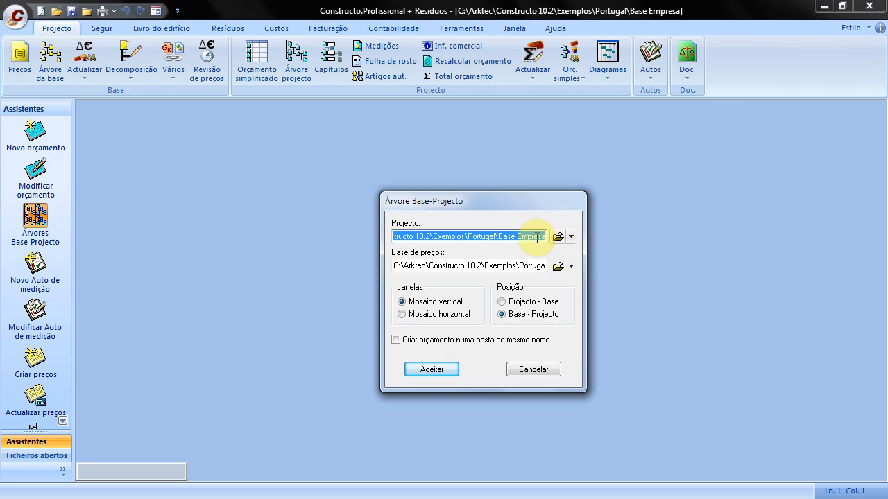
drag(497, 237, 515, 237)
text(Obra)
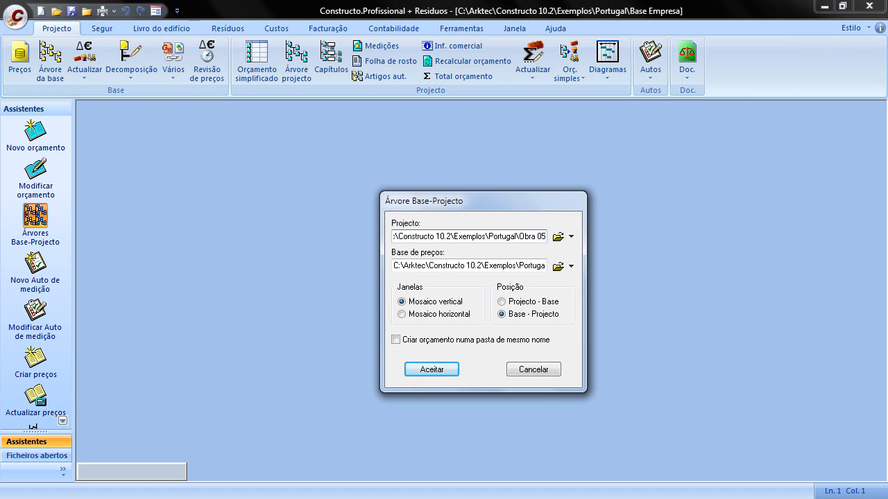
click(532, 266)
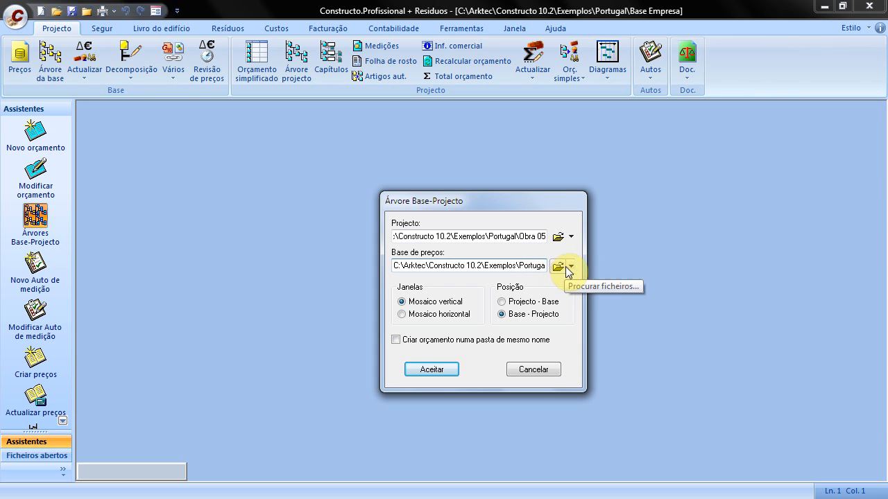
click(567, 267)
click(586, 283)
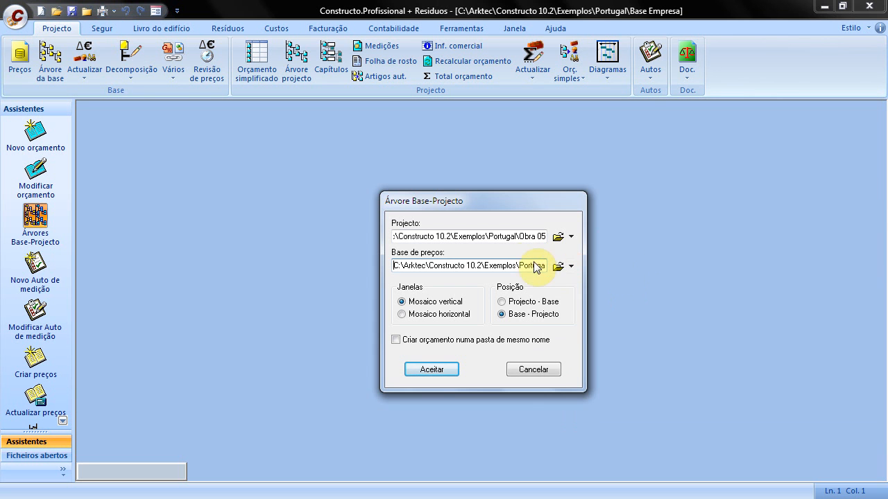
click(436, 371)
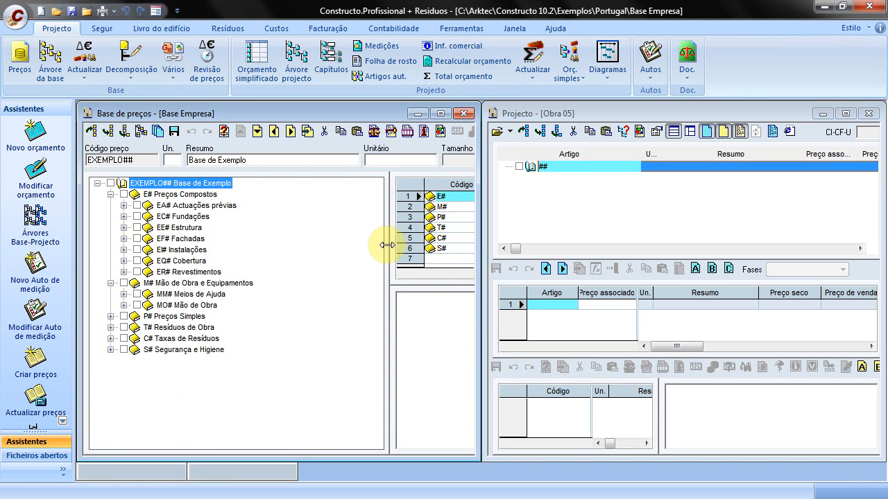
Narrow the price tree pane, then copy EAD# Demolições into the root chapter of project Obra 05, replacing all existing prices.
drag(384, 246, 270, 251)
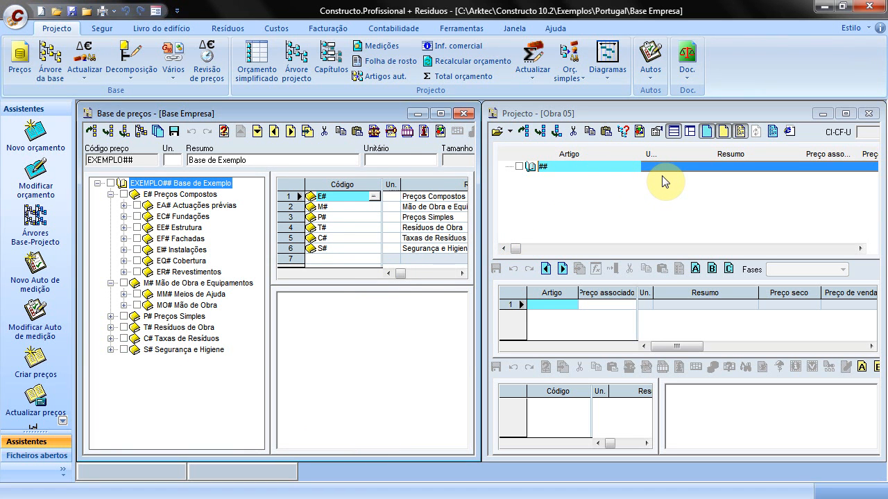
click(125, 205)
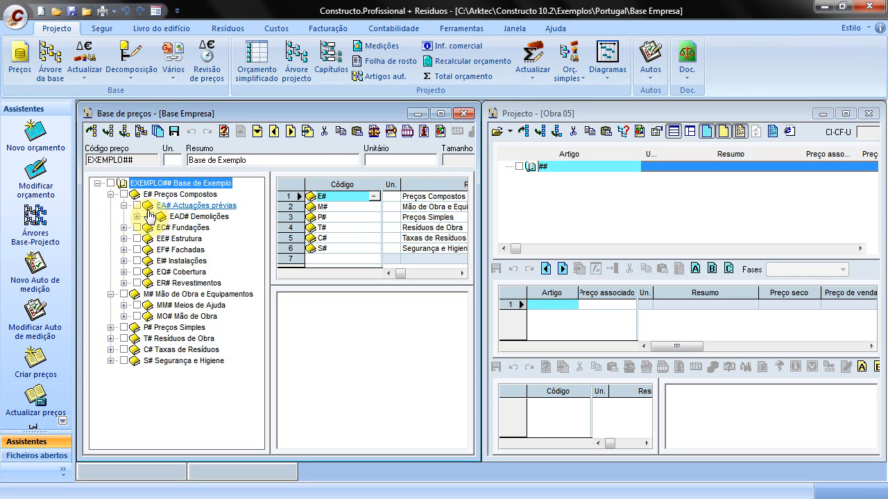
drag(197, 221, 591, 172)
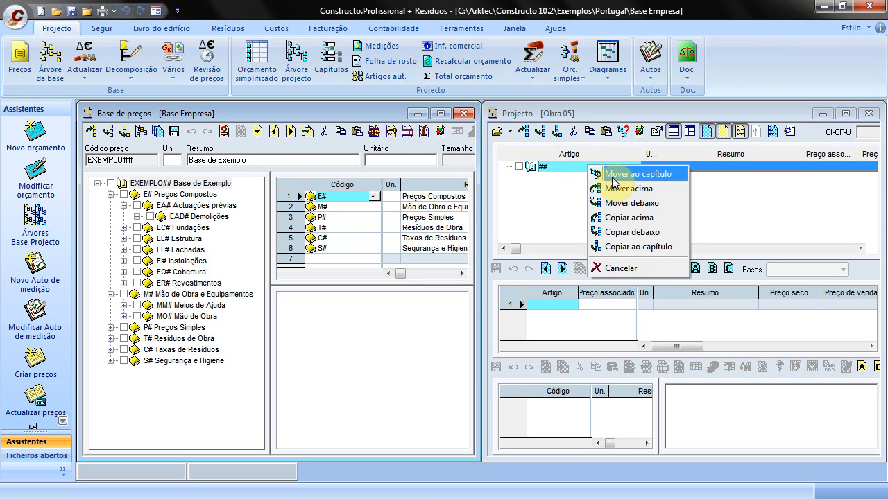
click(633, 248)
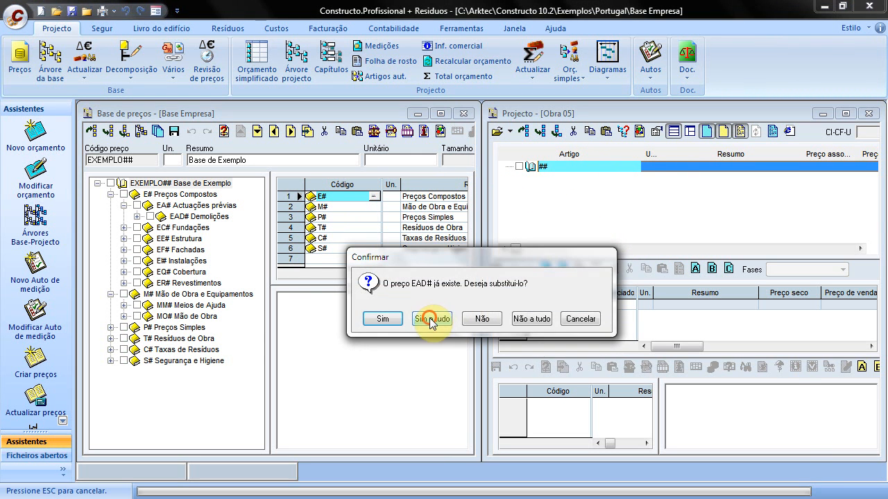
click(437, 320)
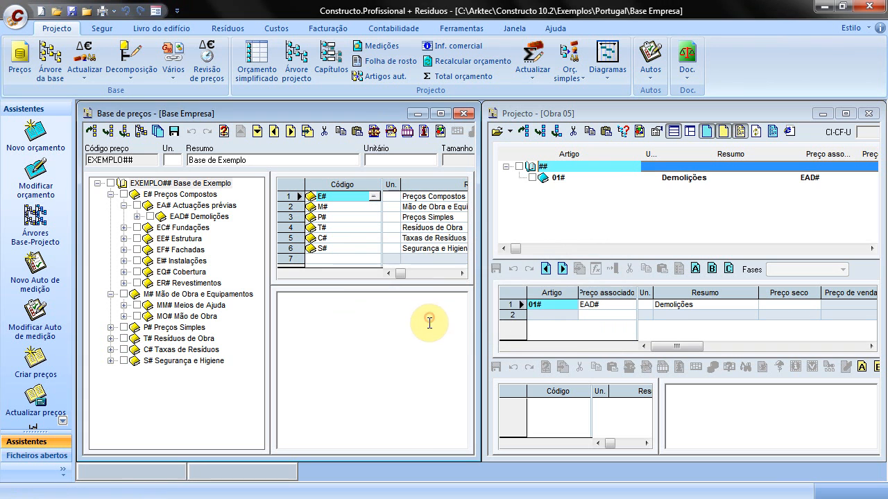
Copy price EADE.3a Demolição de paredes c/martelo from Estrutura e Fundação into the project's 01# Demolições chapter.
click(136, 216)
click(151, 228)
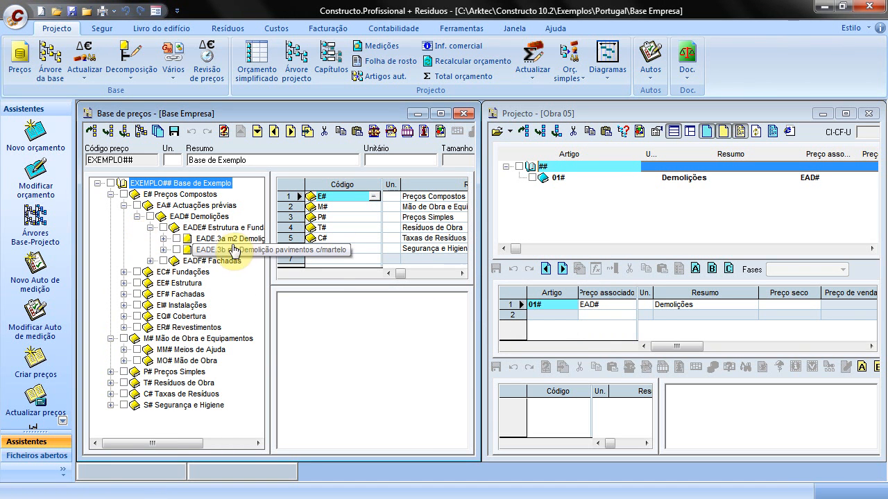
drag(270, 235, 603, 183)
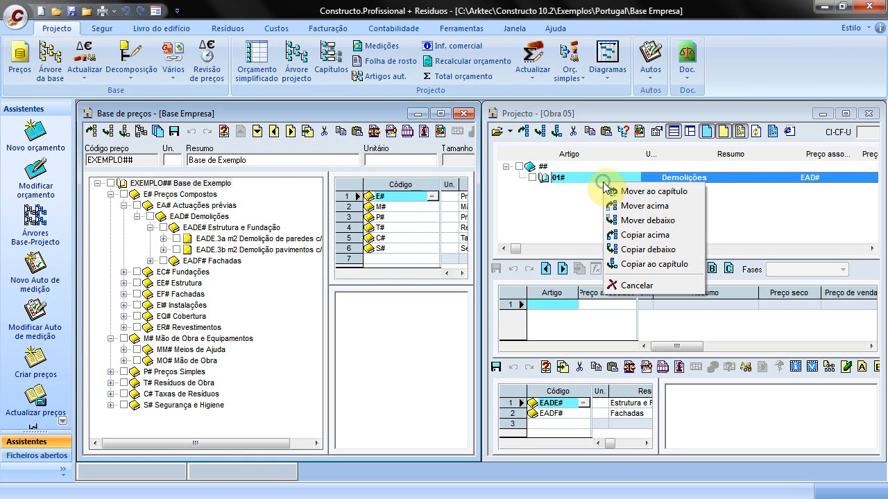
click(648, 270)
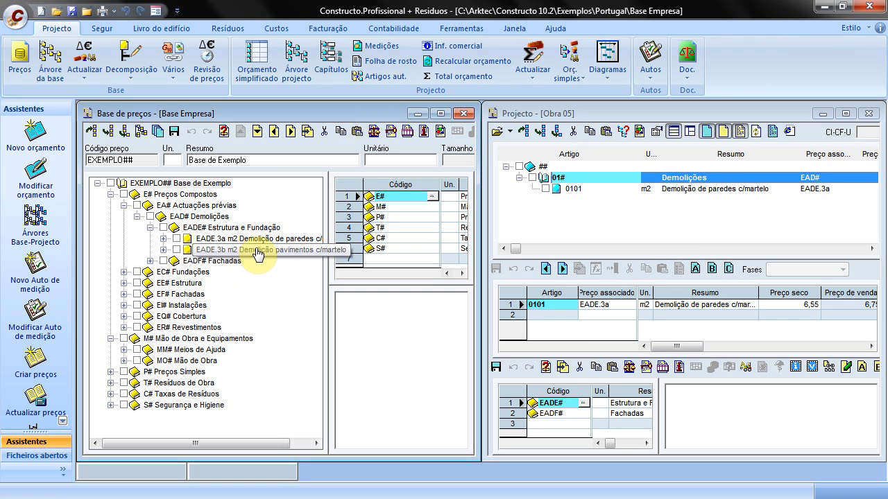
Copy price EADE.3b Demolição pavimentos c/martelo below article 0101 and ECC# Contenções de Terras below chapter 01#, replacing all existing prices.
drag(262, 251, 589, 188)
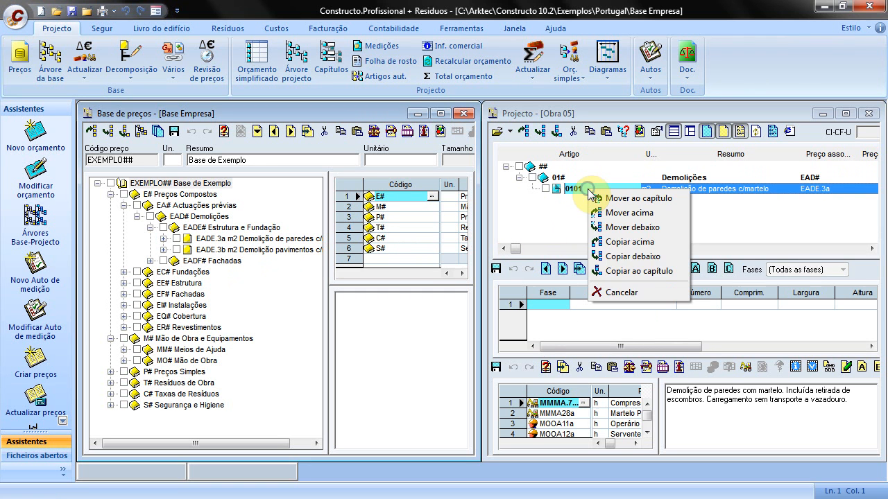
click(626, 258)
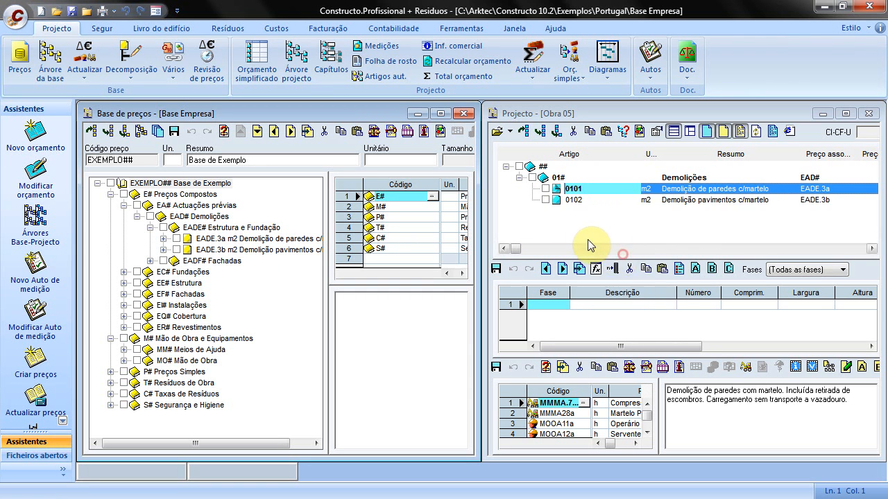
click(124, 272)
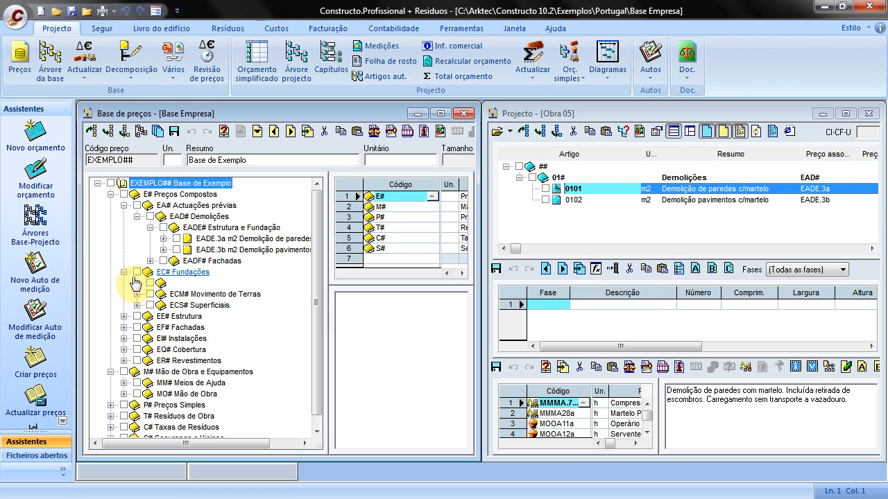
drag(196, 285, 591, 177)
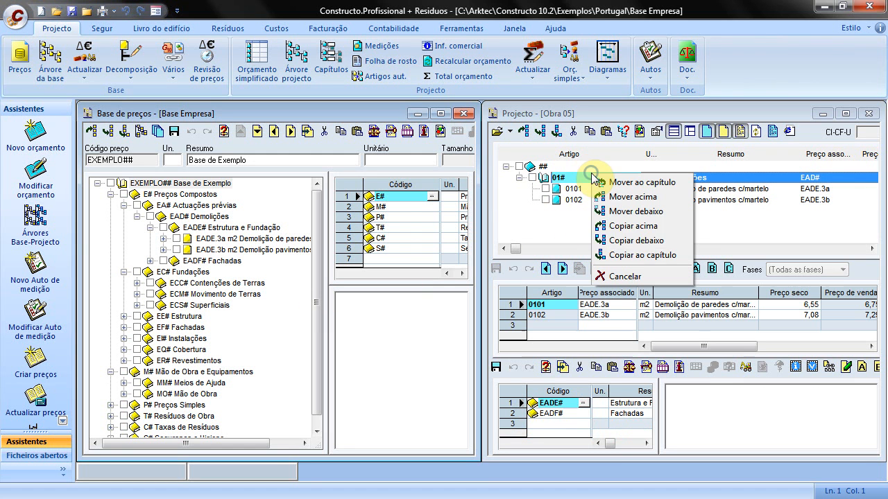
click(612, 245)
click(443, 320)
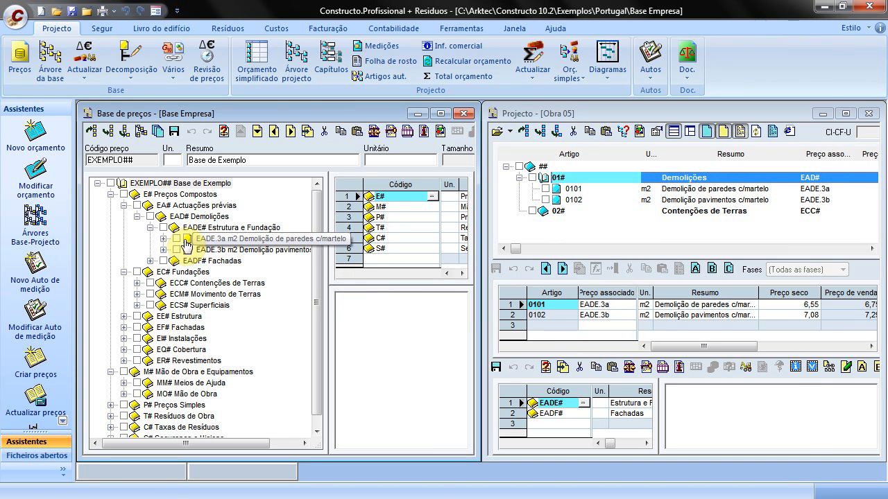
Copy price ECMD.5bb Muro de Betão from ECMD# Drenagens, under Movimento de Terras, into chapter 02# Contenções de Terras, replacing all existing prices.
click(137, 283)
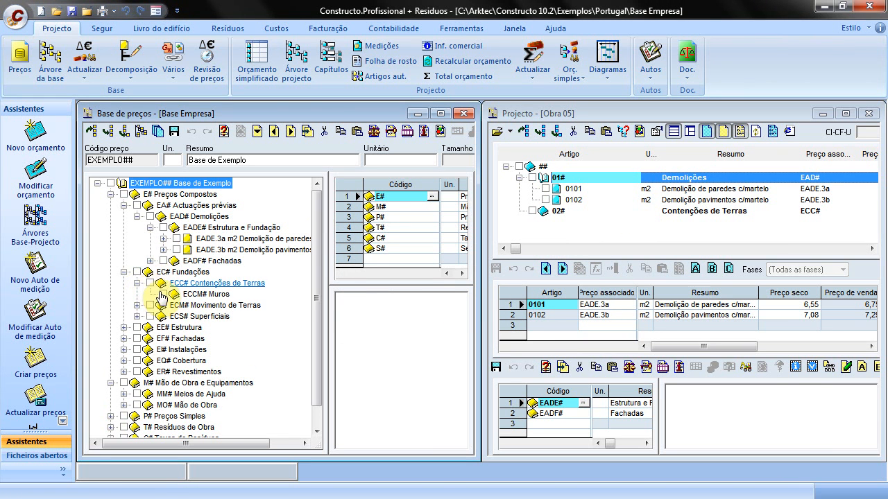
click(137, 306)
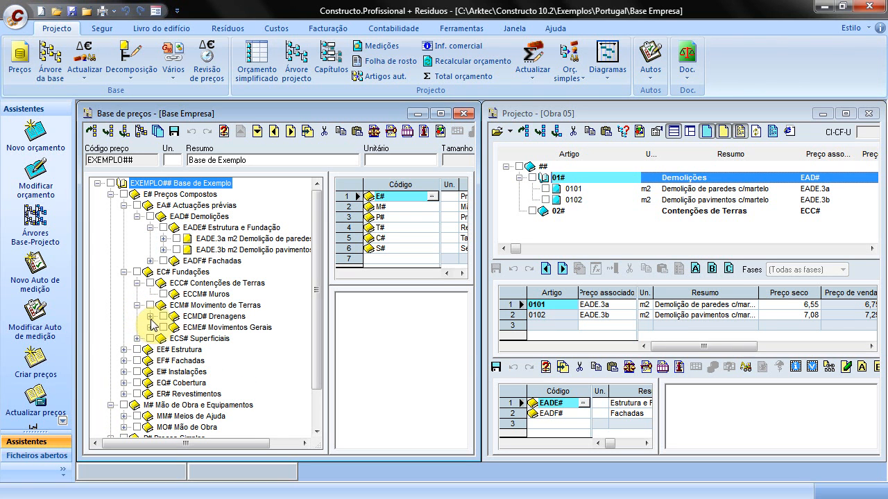
click(150, 317)
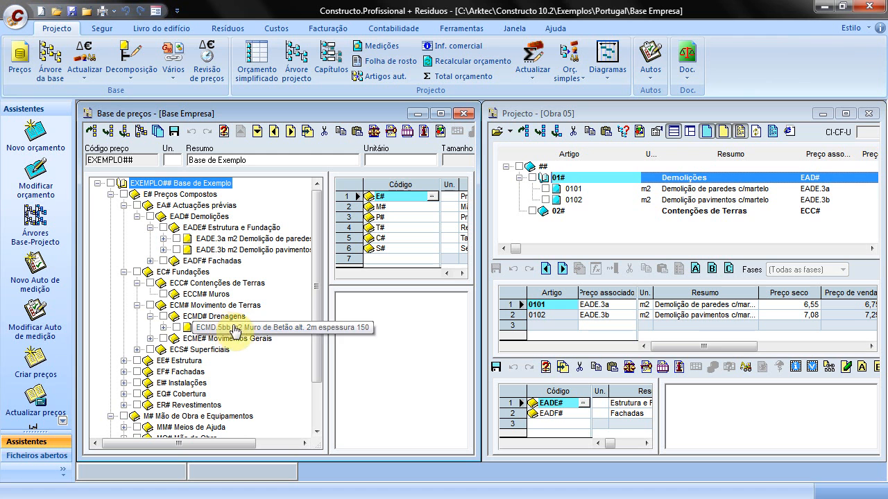
drag(253, 335, 687, 212)
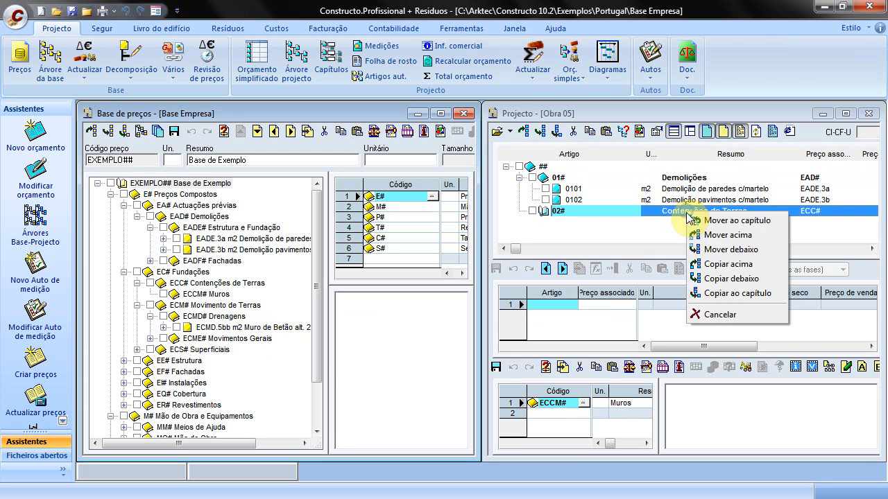
click(704, 283)
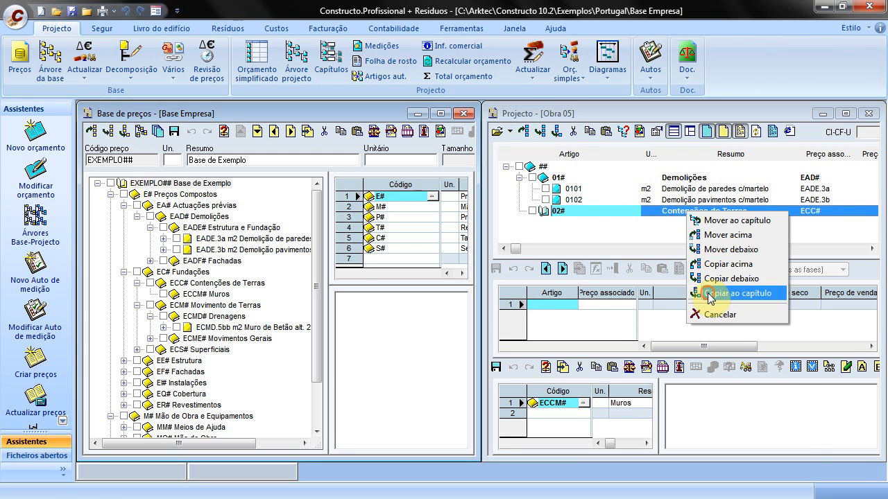
click(431, 320)
click(431, 318)
click(431, 317)
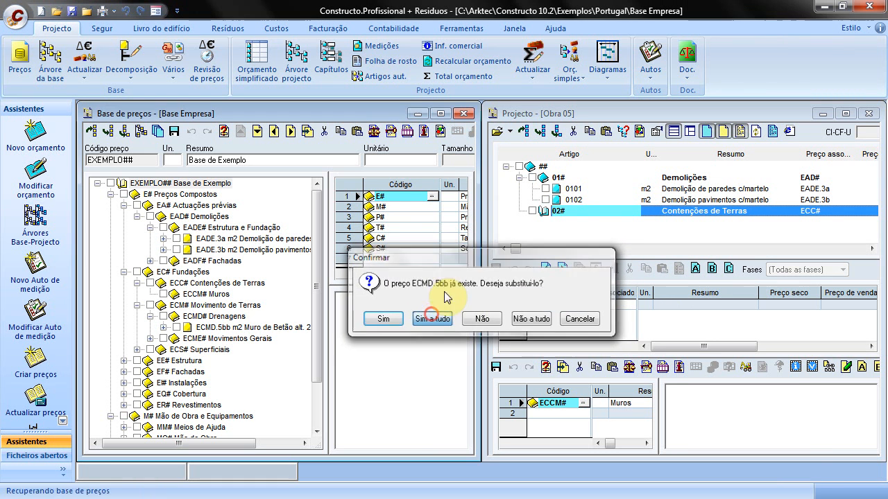
Close the price database window and enlarge the Obra 05 project window, including its Preço de venda column.
click(463, 113)
drag(483, 167, 81, 194)
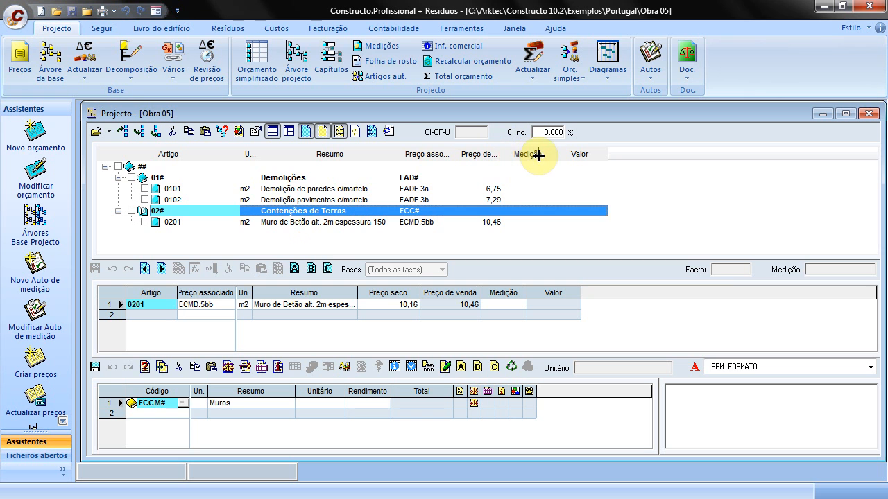
drag(533, 158, 562, 158)
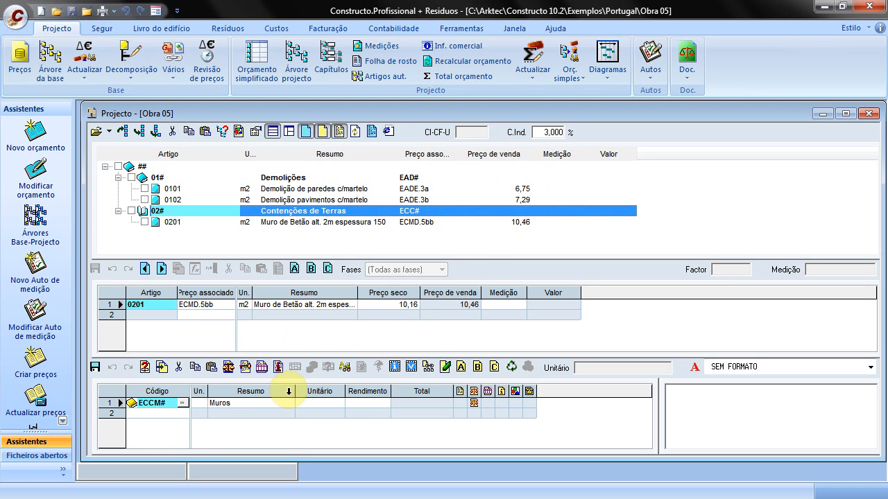
Show article 0102 Demolição pavimentos c/martelo with a wider description pane and go to the Comprim. cell of its measurement line.
click(264, 200)
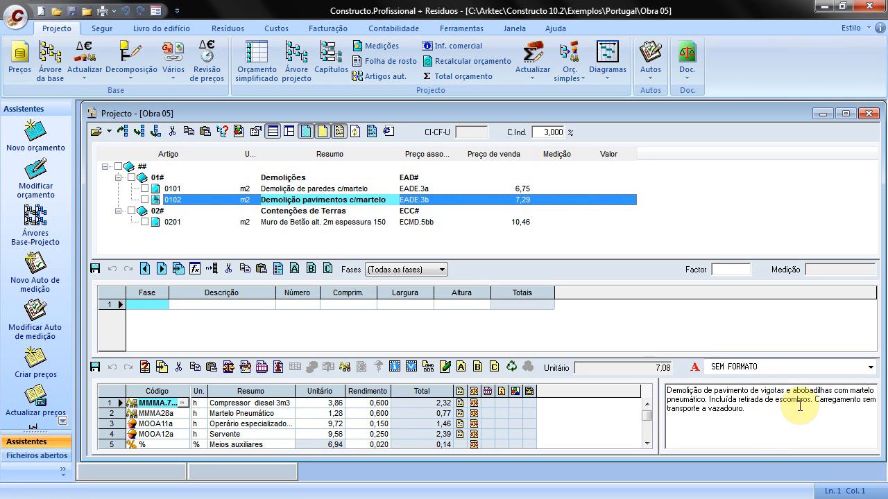
drag(662, 407, 626, 407)
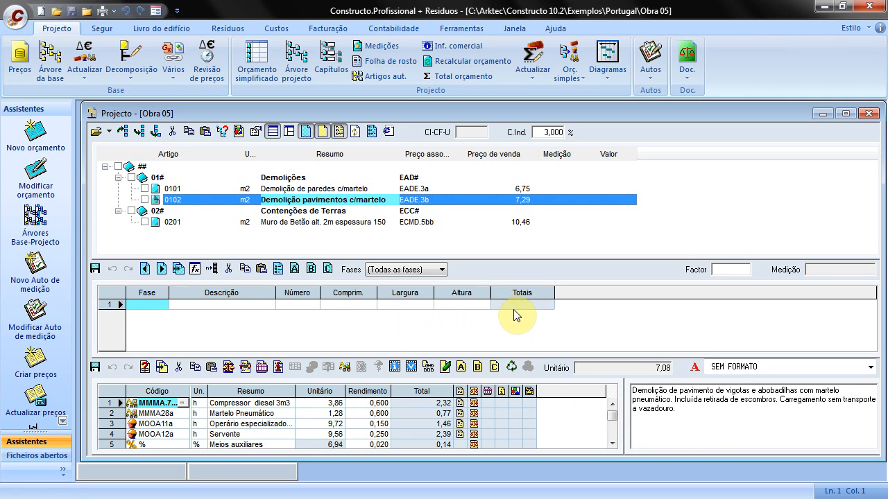
click(329, 306)
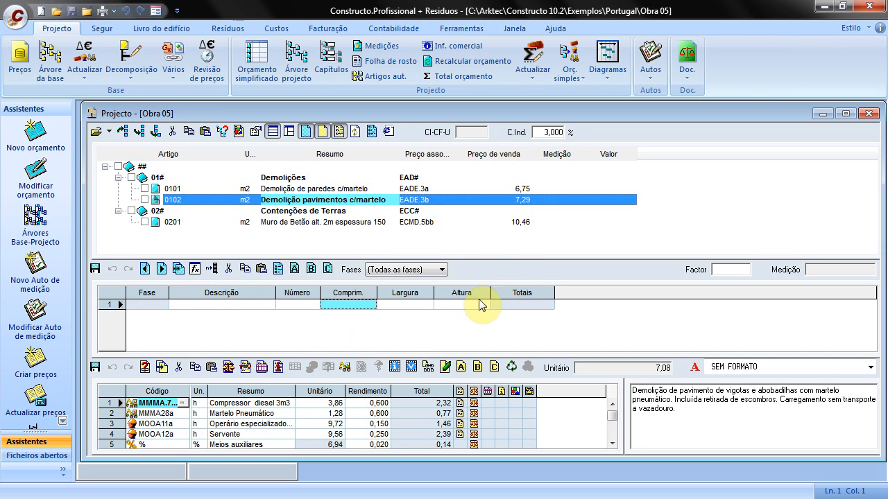
Examine the measurement formulas available for article 0102, sorted by Texto C, including Volume de escavação, without applying any.
click(195, 270)
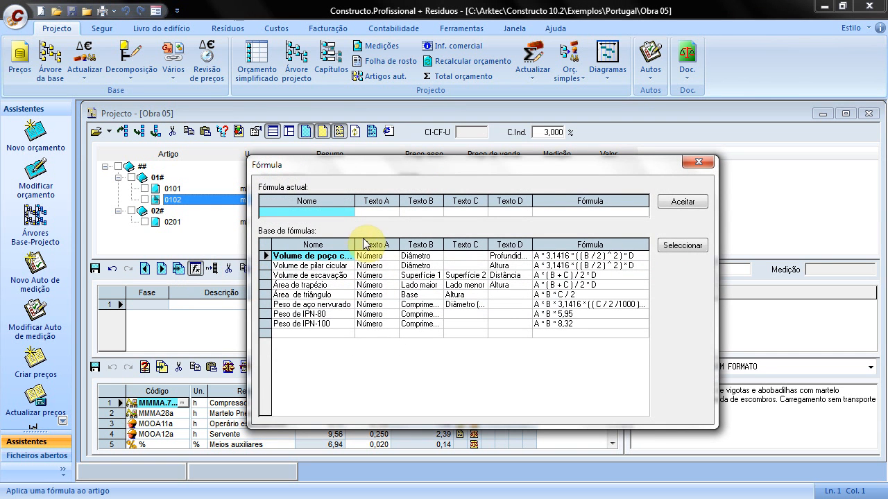
click(487, 247)
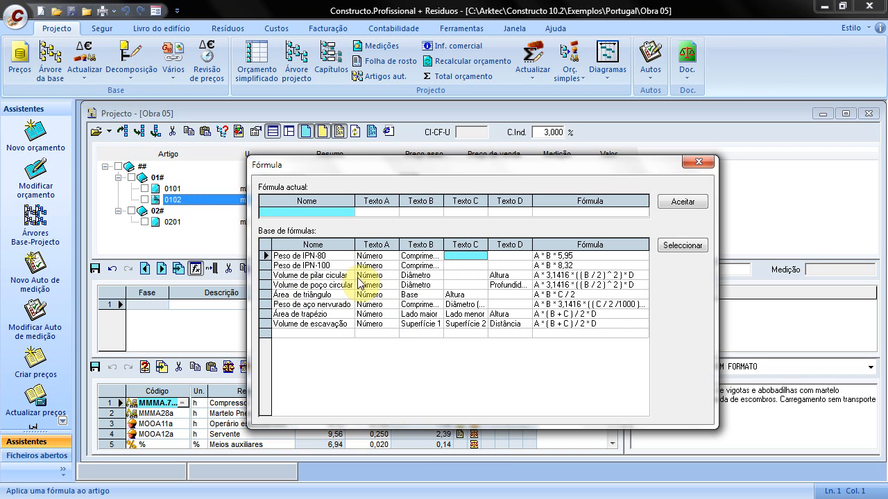
click(314, 326)
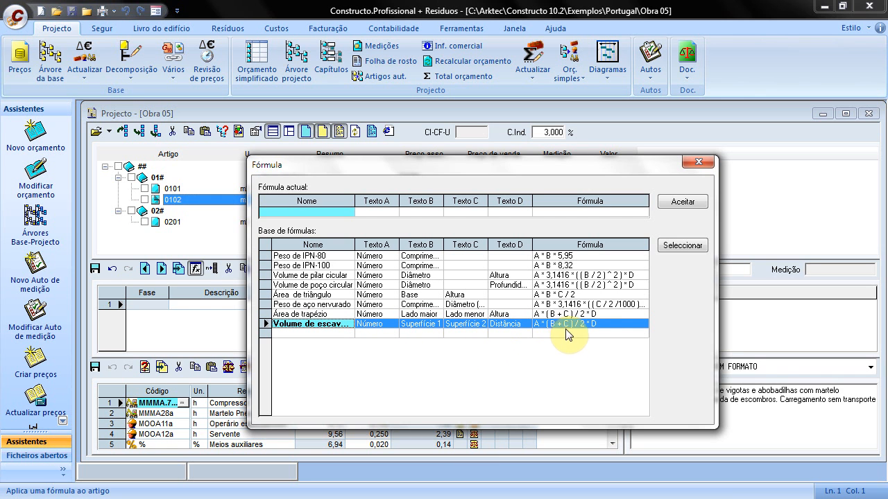
click(711, 160)
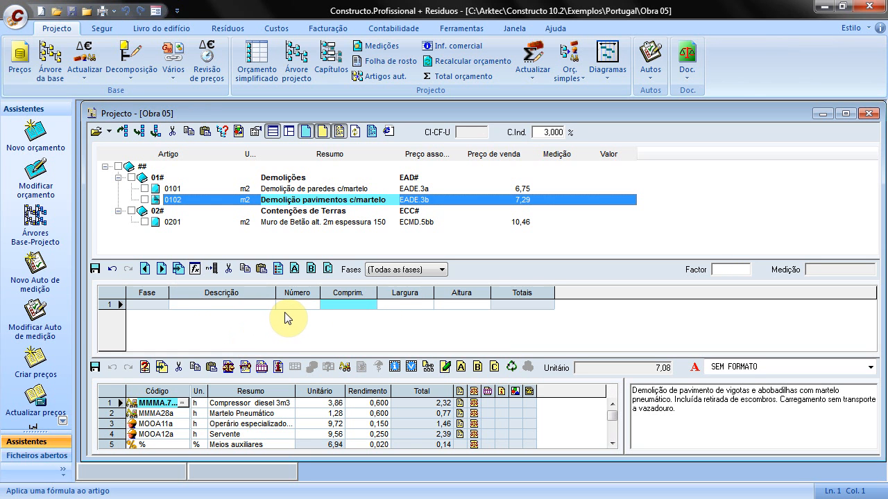
Review the options for retrieving measurements from another article, including Vinculação por linhas and Vinculação por totais, without applying any.
click(179, 269)
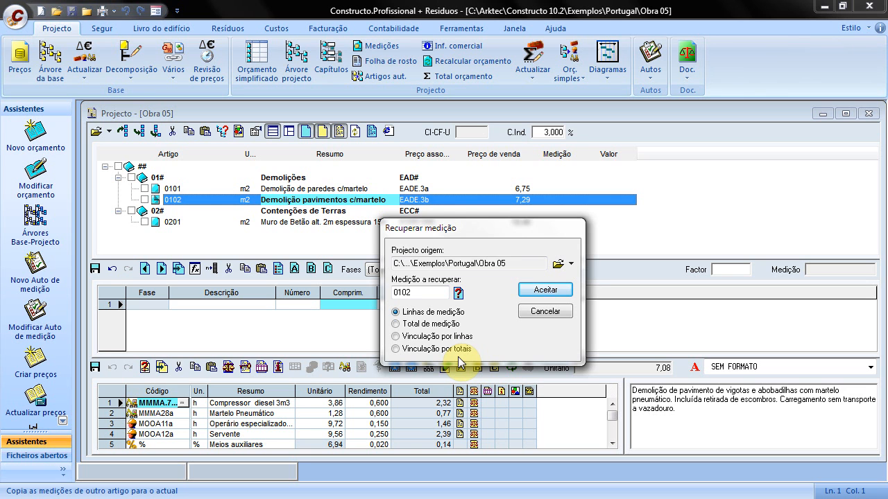
click(410, 337)
click(410, 350)
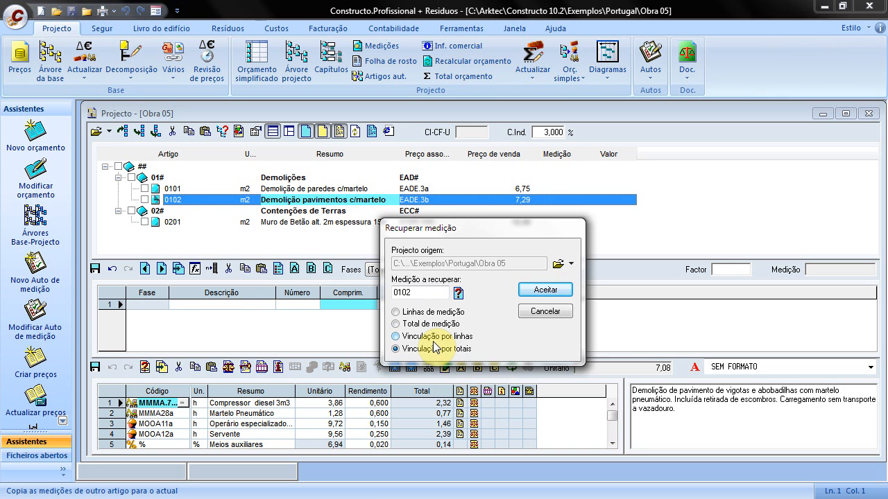
click(553, 315)
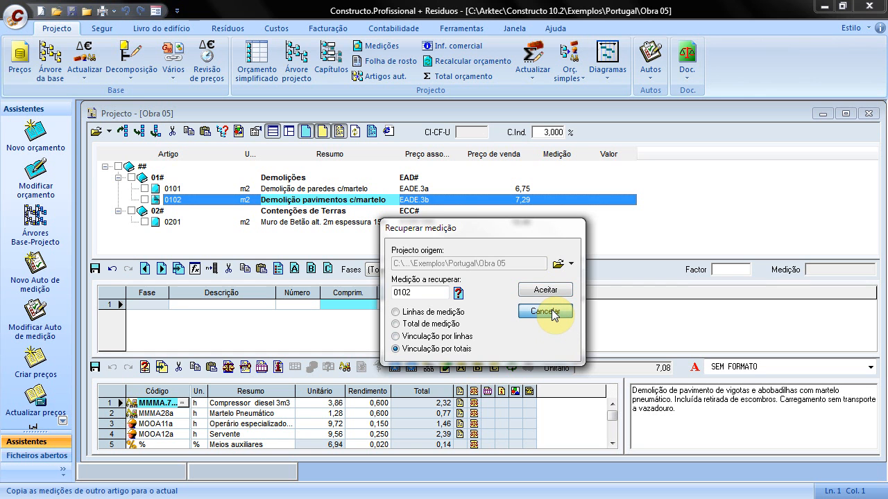
click(553, 313)
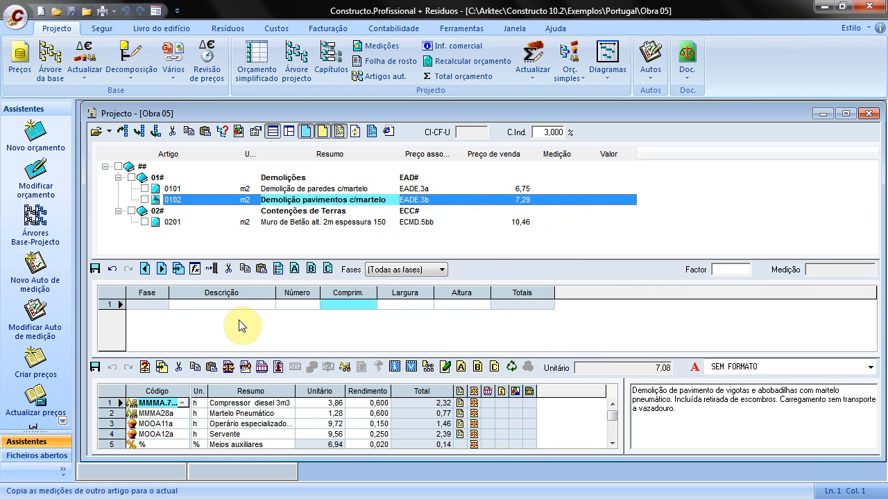
Move article 0201 Muro de Betão from chapter 02# to below article 0102 in chapter 01# Demolições.
click(178, 223)
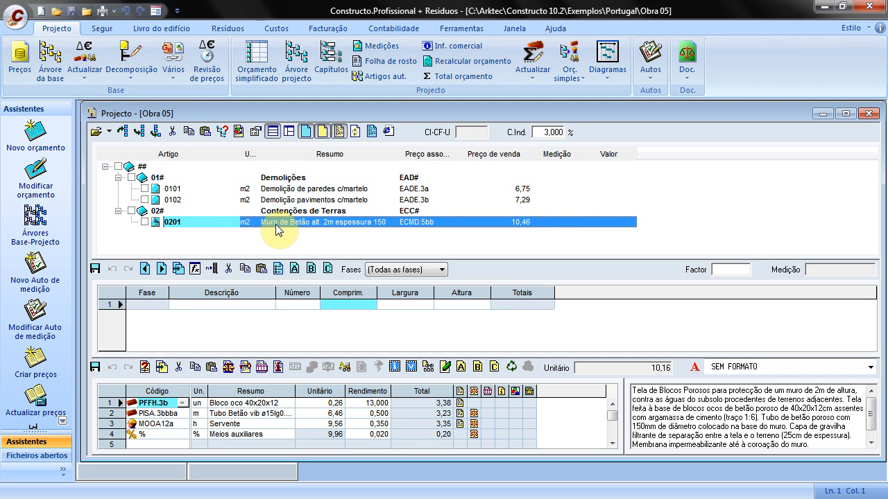
drag(276, 223, 304, 201)
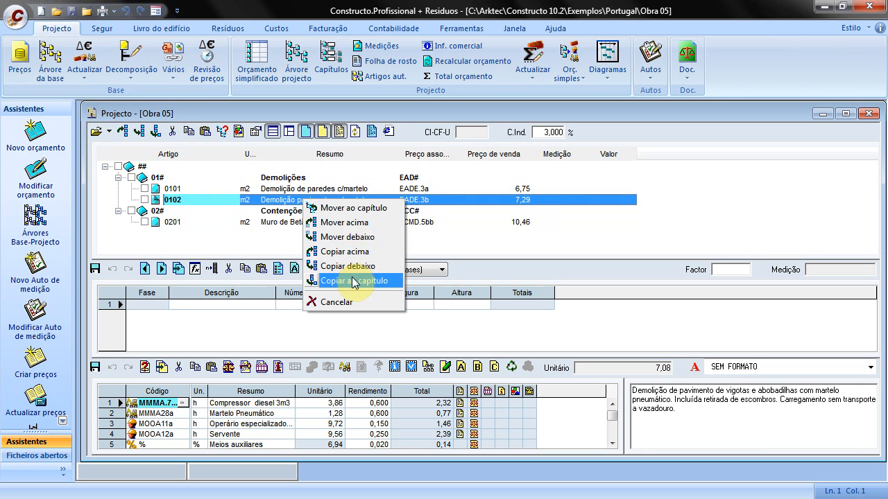
click(356, 238)
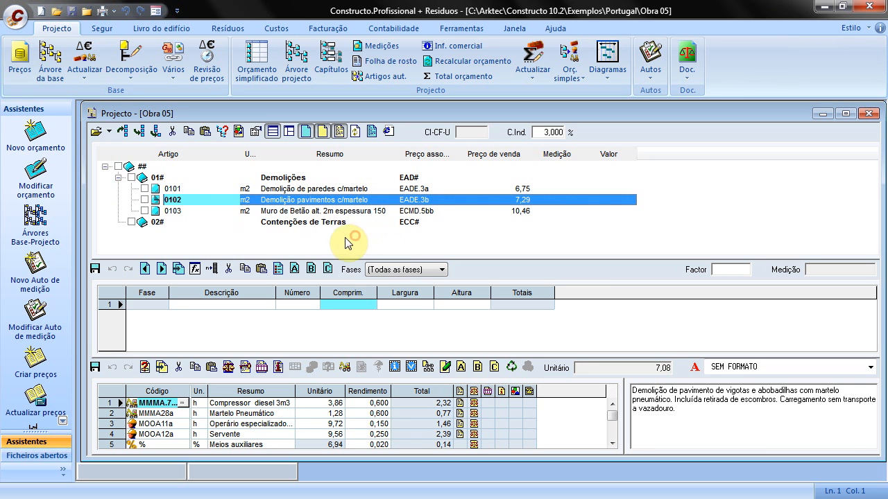
Move article 0103 Muro de Betão back into chapter 02# Contenções de Terras.
click(192, 217)
drag(192, 216, 207, 229)
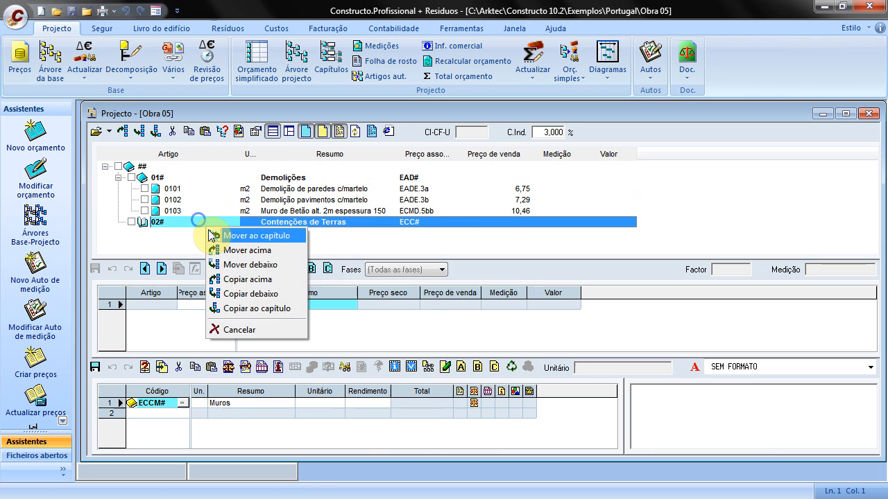
click(267, 237)
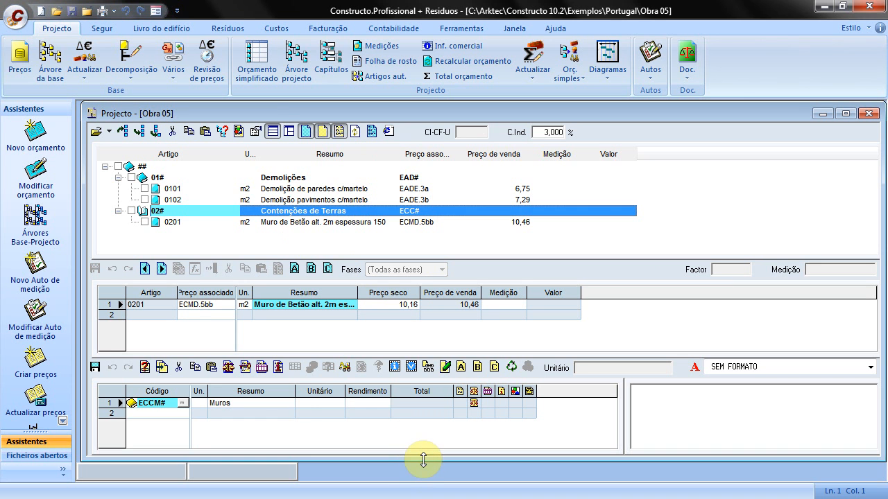
Close the project tree window and open the simplified budget of Obra 05 in a maximized window.
drag(261, 118, 257, 120)
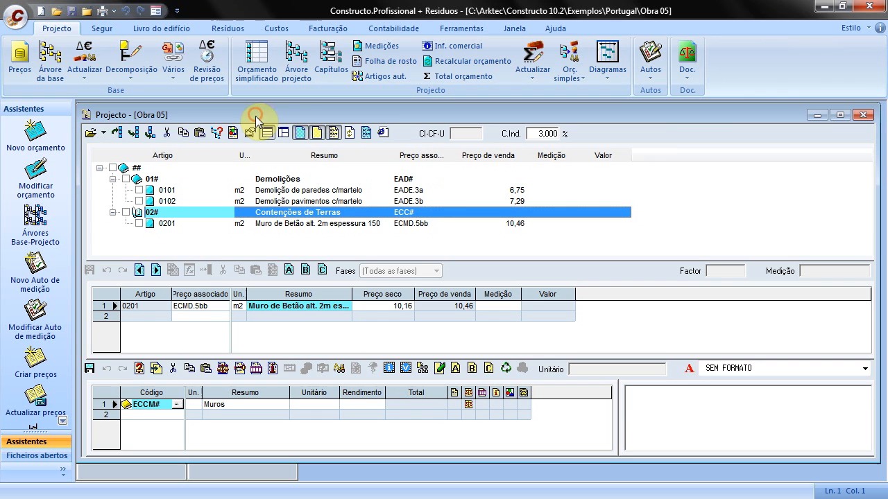
click(868, 114)
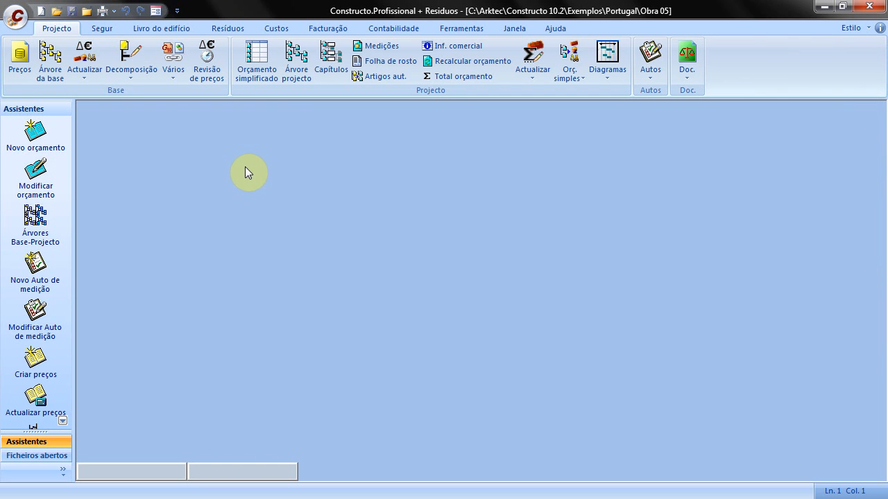
click(269, 67)
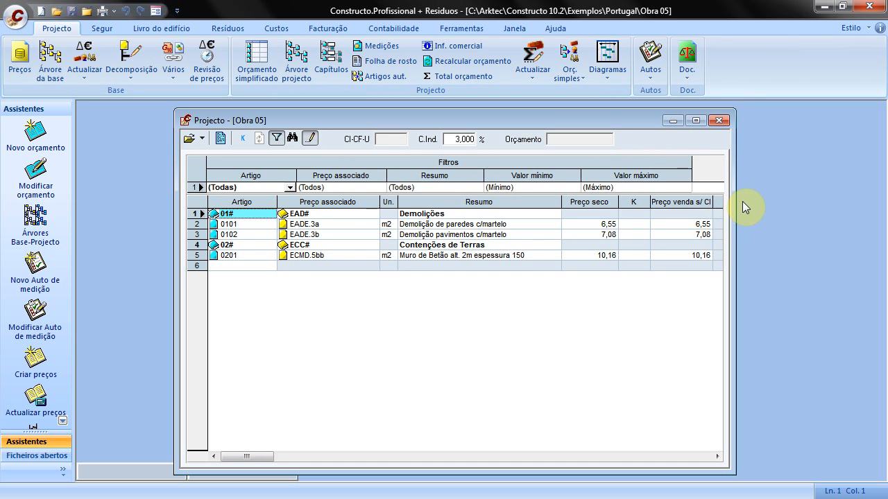
click(697, 121)
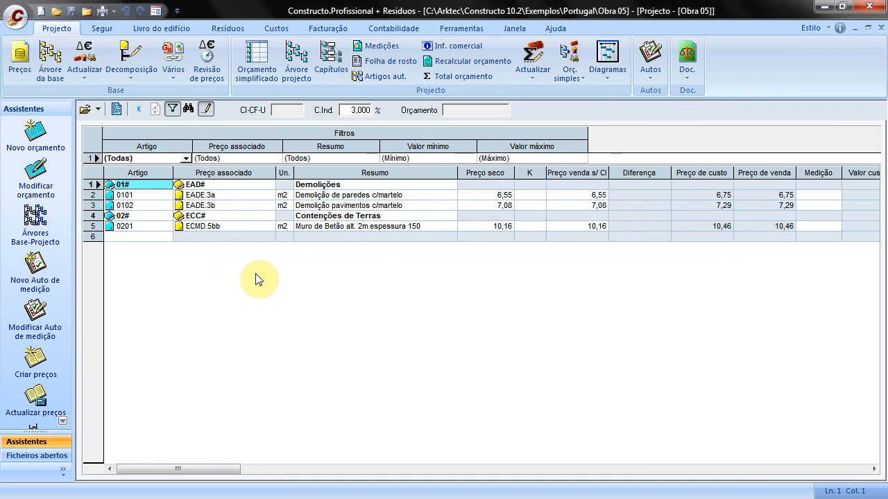
Add article 0202 below article 0201 and open the price search for its associated price in the Base Empresa database.
click(128, 238)
text(0202)
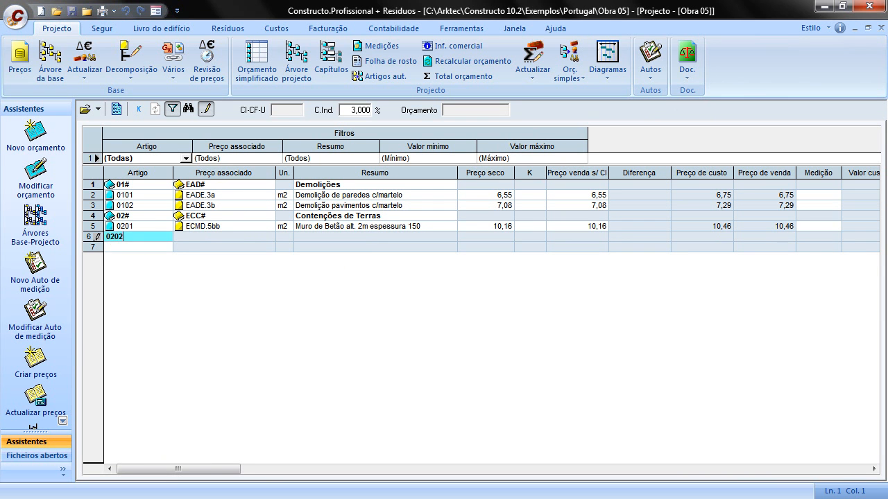
click(189, 236)
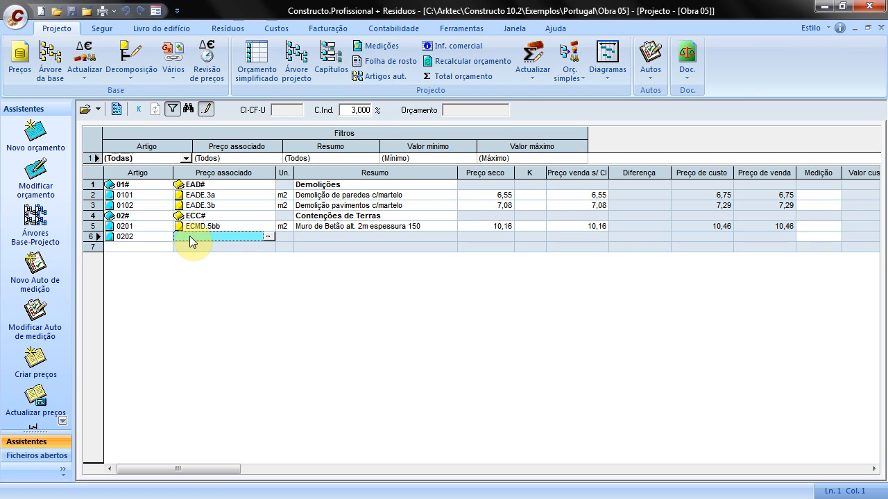
click(100, 111)
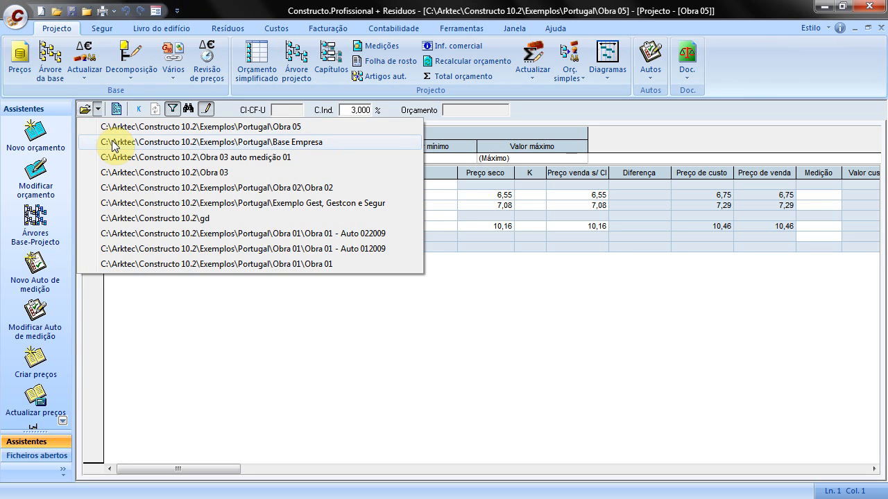
click(115, 143)
click(268, 237)
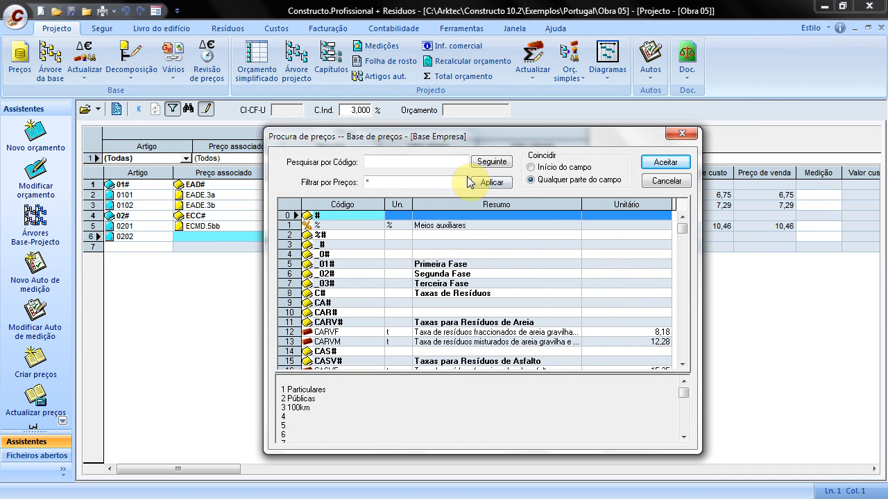
Search the price summaries for "vigot" and select PEHG.1bab Vigota smr arm 3.5-4m 17+4 su300 to read its description.
click(511, 335)
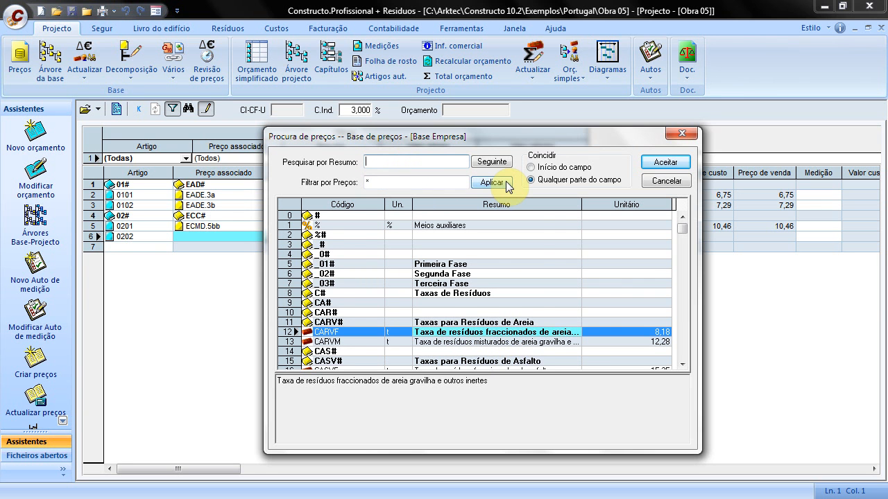
text(vigot)
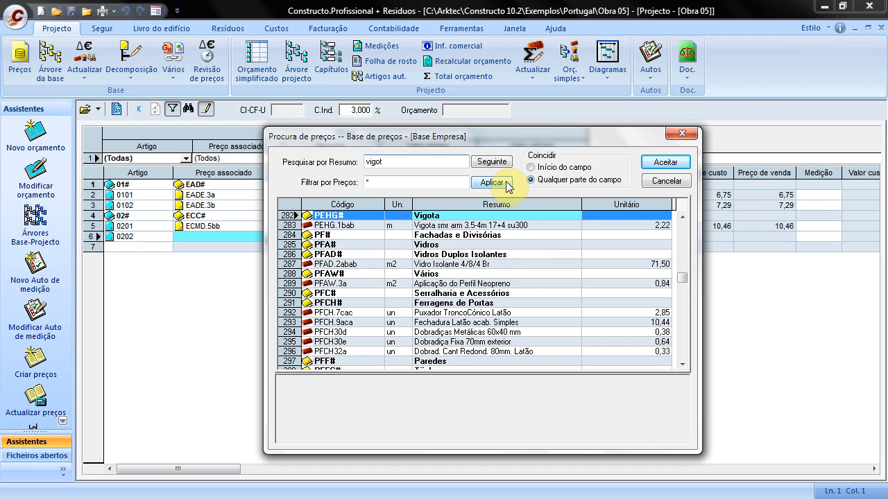
click(462, 226)
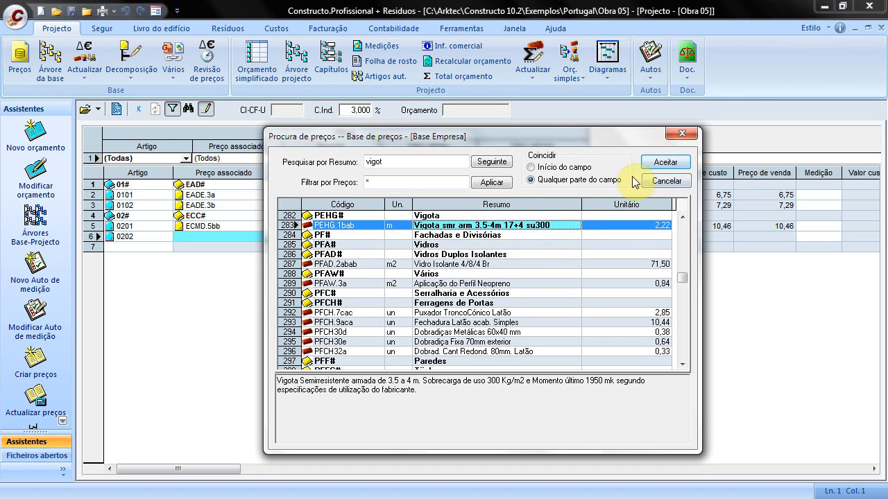
Search the price summaries for "laje" and assign EEHF.6babc Montagem Laje Aligeirada to article 0202.
drag(412, 159, 321, 155)
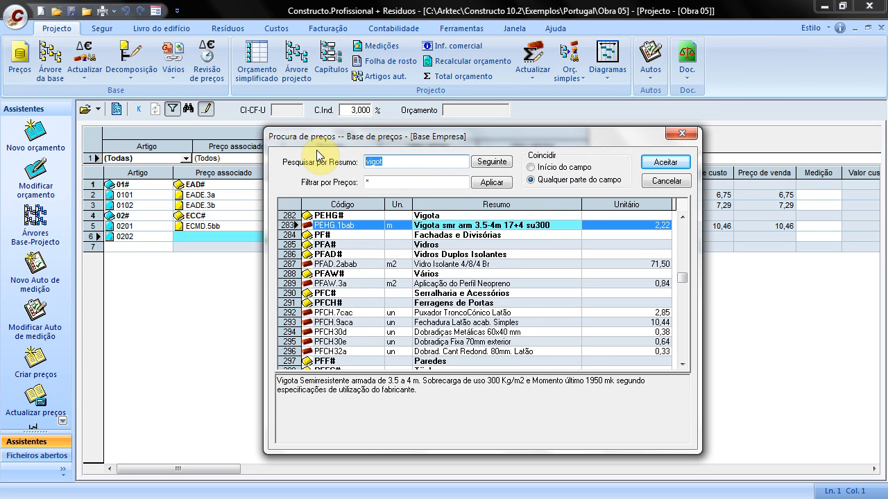
text(laje)
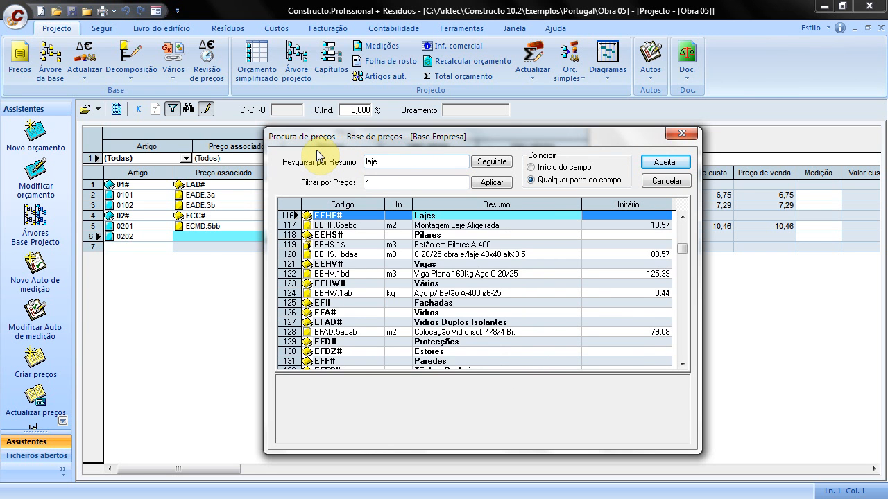
click(429, 226)
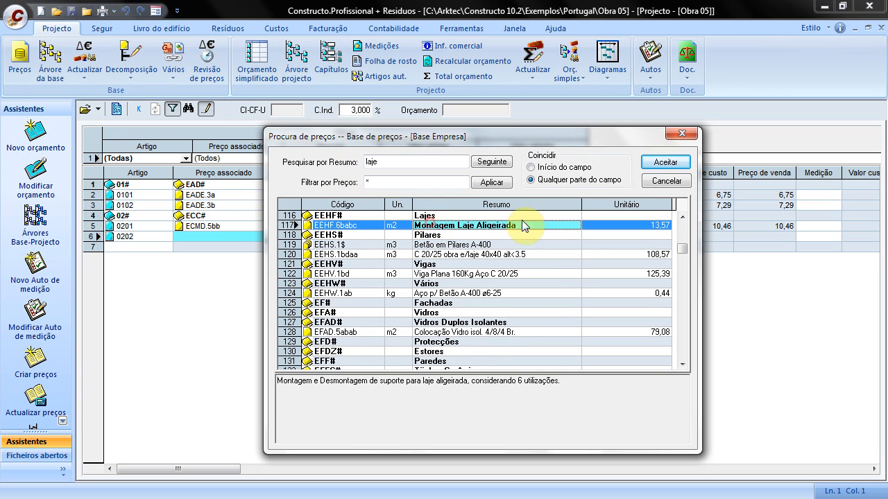
click(669, 164)
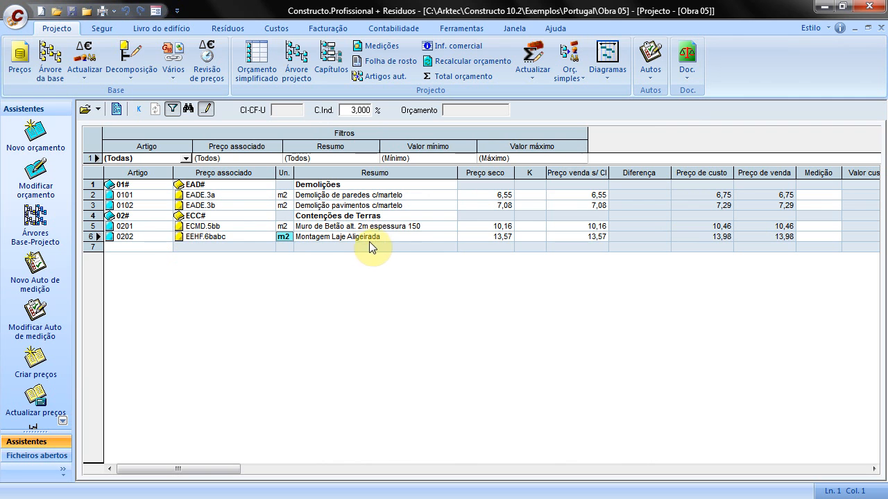
View the price decomposition behind article 0202's dry price, then return to the maximized simplified budget.
click(483, 237)
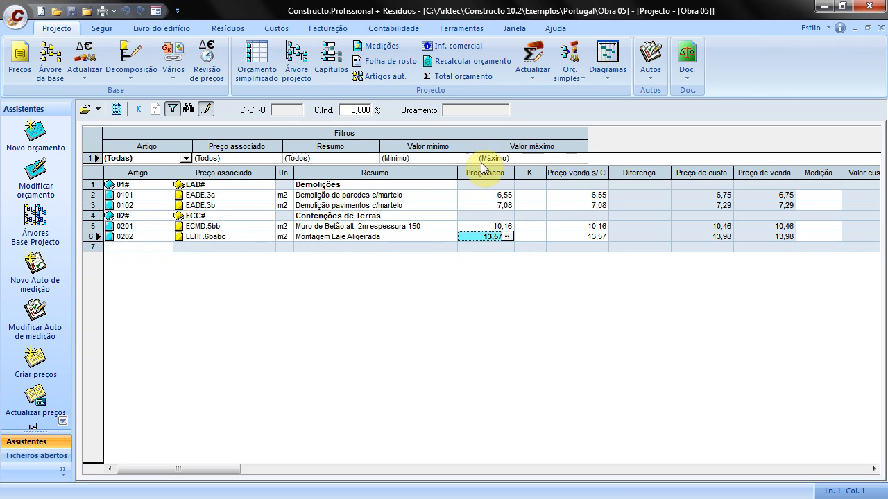
double_click(505, 238)
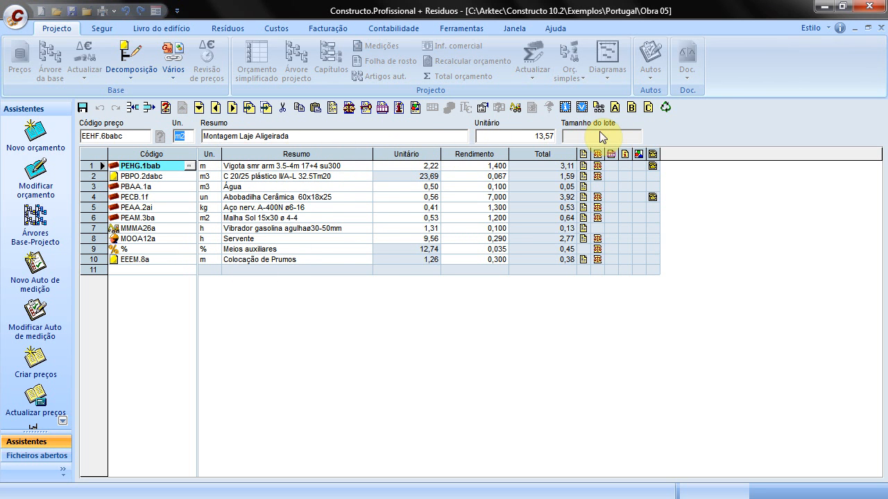
click(881, 27)
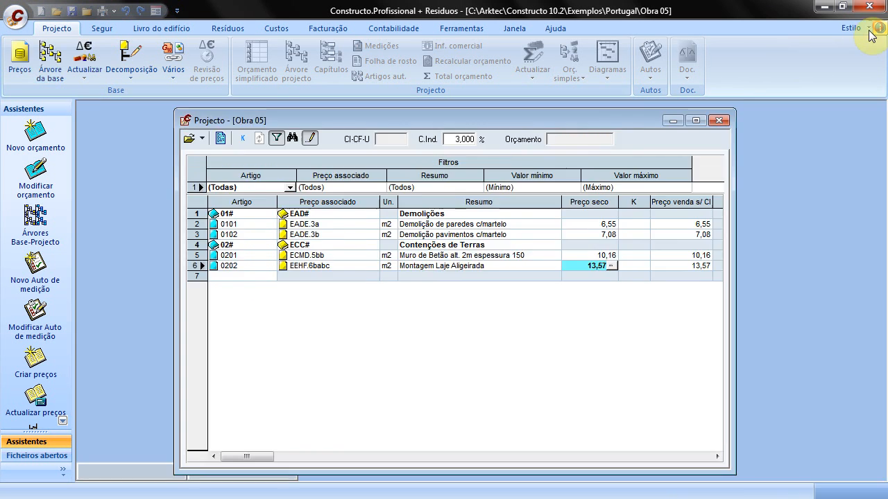
click(696, 121)
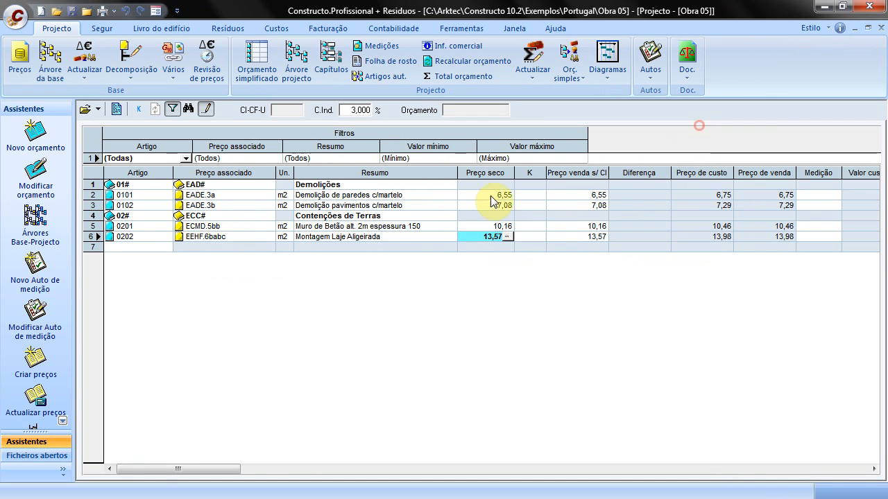
Set the K coefficient of article 0202 Montagem Laje Aligeirada to 1,20.
click(530, 236)
text(1)
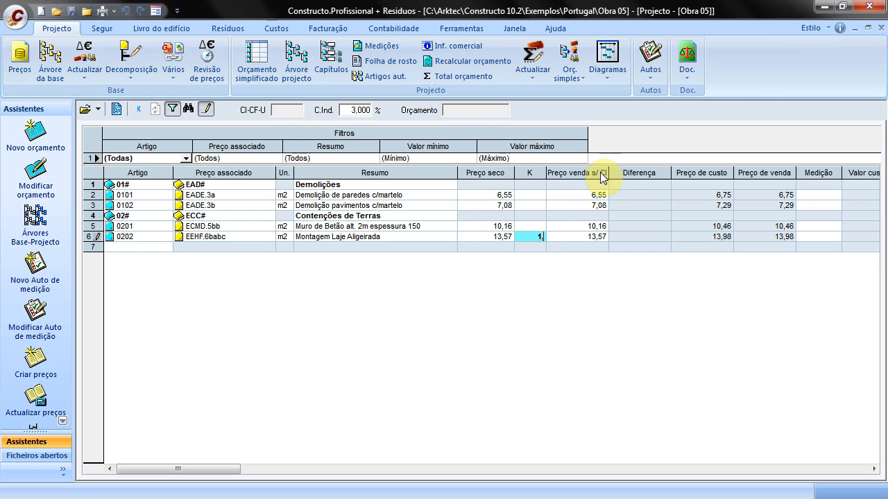
text(,2)
key(Return)
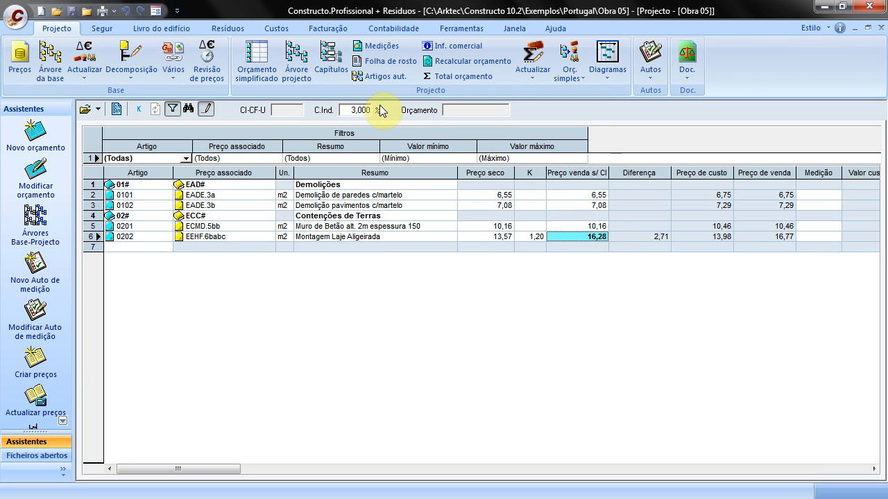
Examine the indirect cost percentage and article 0202's price difference, sale price and decomposition, then return to the maximized budget.
click(354, 109)
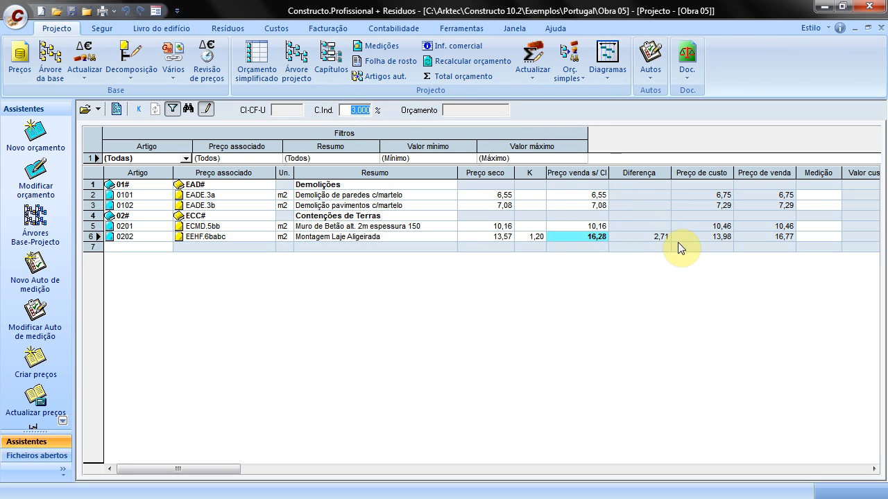
click(656, 238)
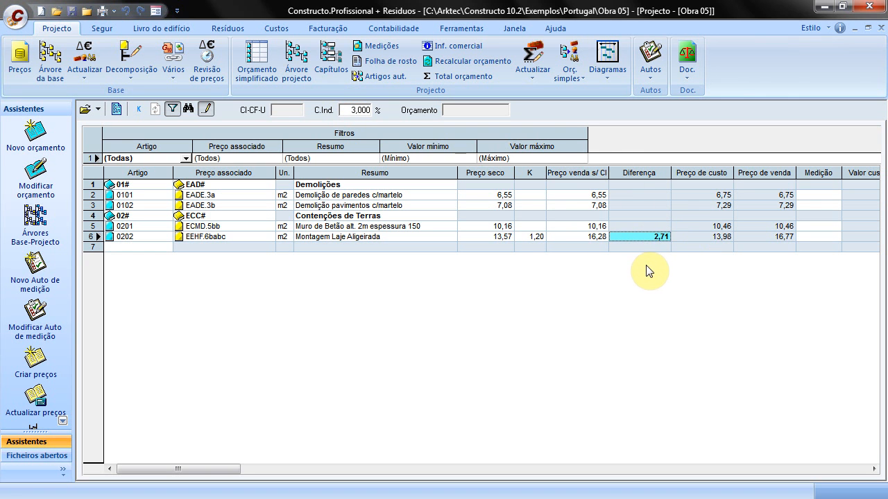
click(500, 228)
click(572, 238)
double_click(506, 238)
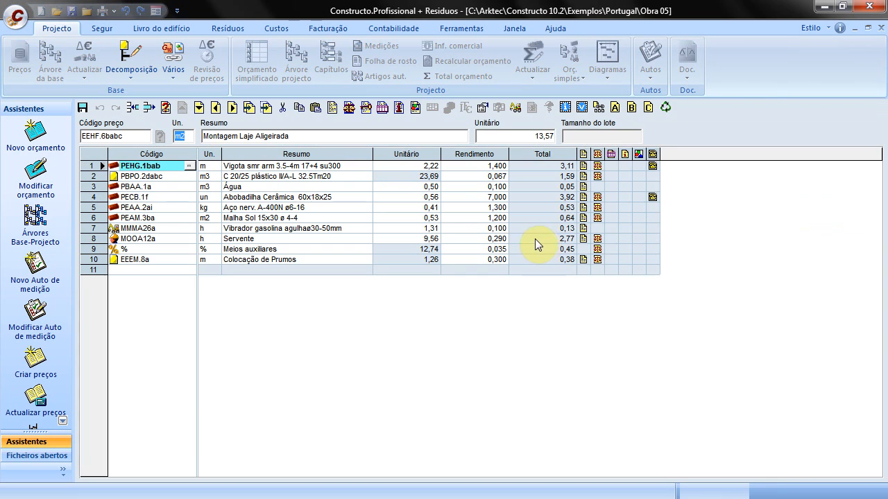
click(880, 27)
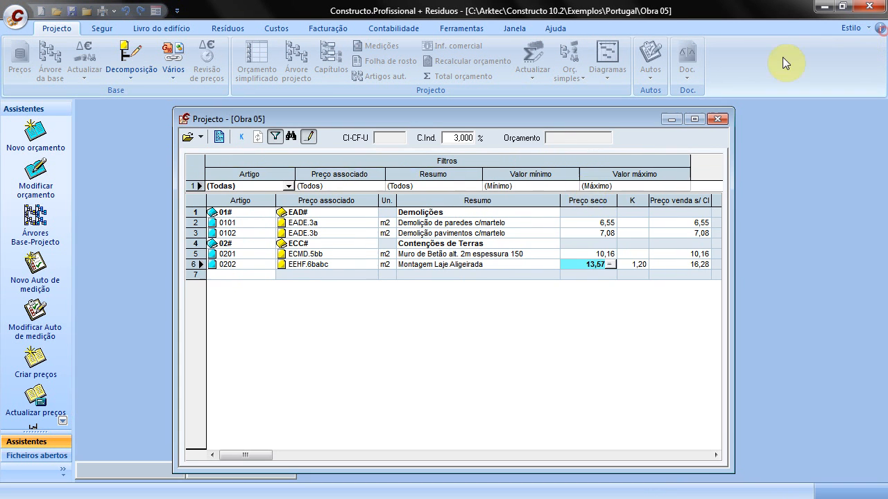
click(697, 120)
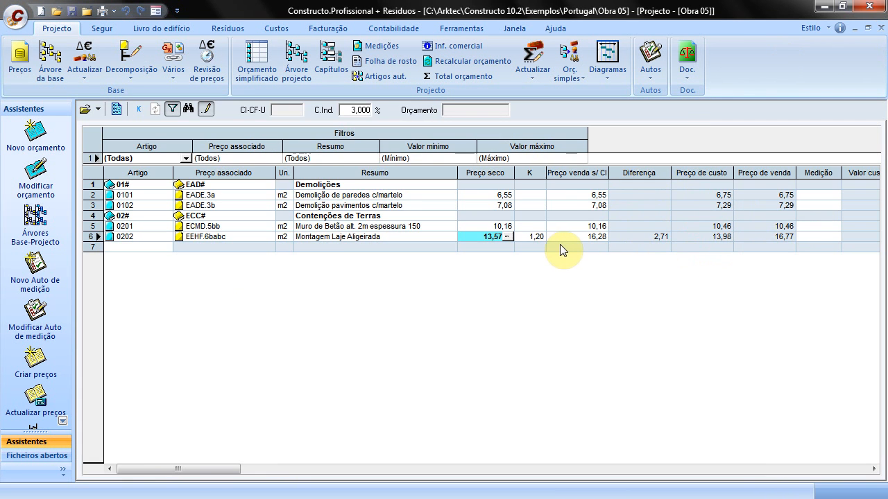
Review the K calculation options for article 0202, with coefficients for labour, equipment and materials, without applying any.
click(524, 236)
click(541, 237)
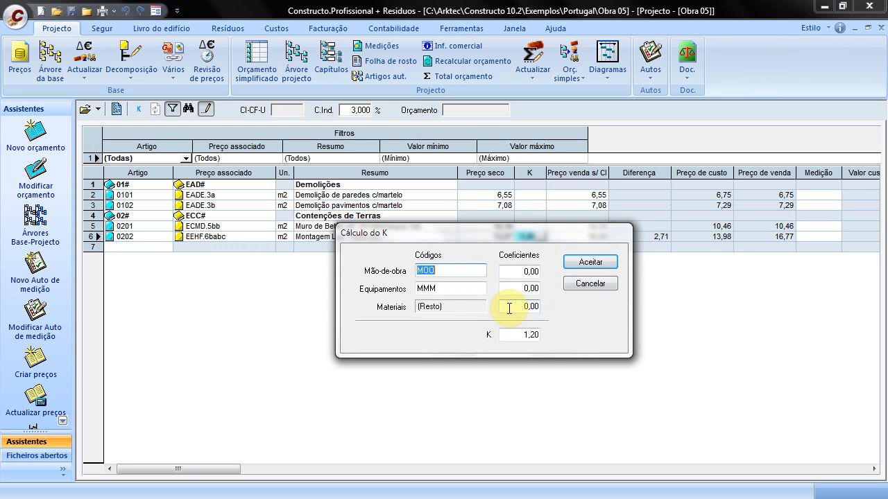
click(591, 288)
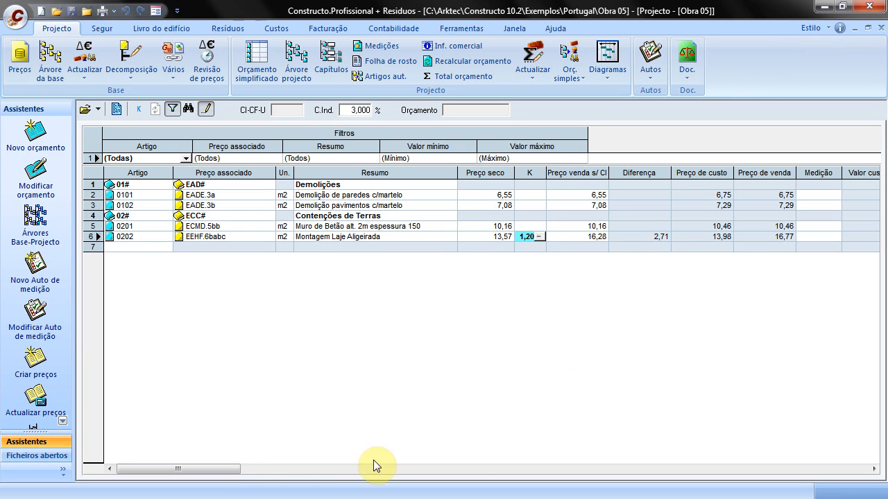
Set the measurement of article 0202 Montagem Laje Aligeirada to 100.
drag(229, 470, 652, 459)
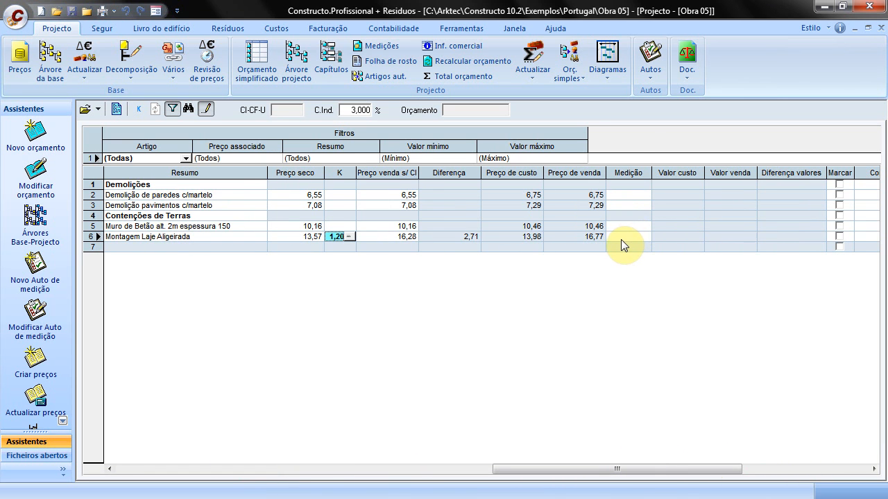
click(621, 239)
text(1)
key(Up)
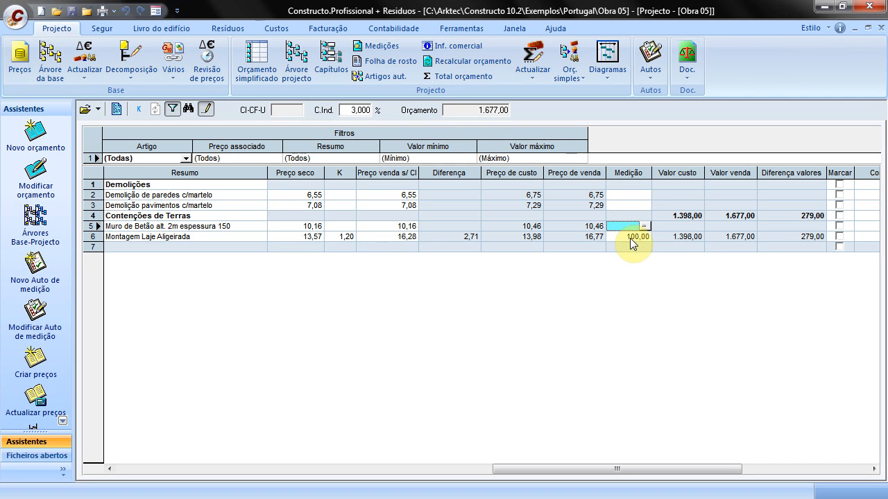
View the detailed measurement sheet of article 0201 Muro de Betão, then return to the maximized simplified budget.
click(649, 229)
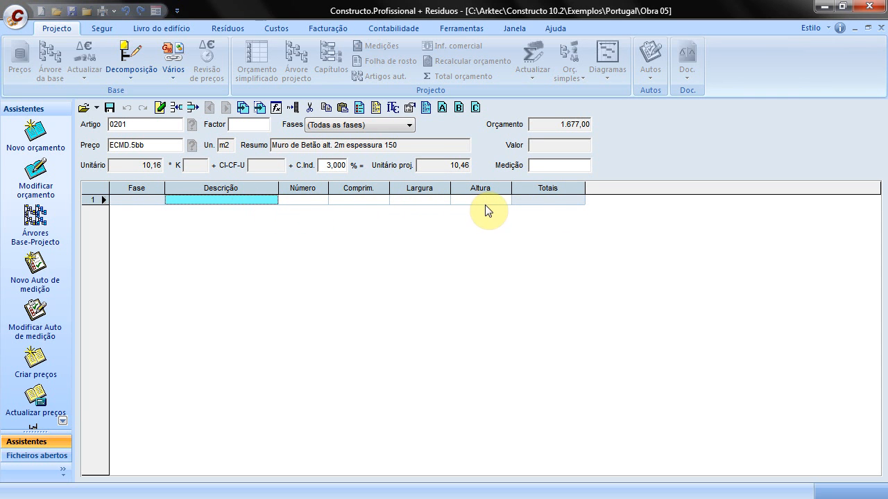
click(879, 27)
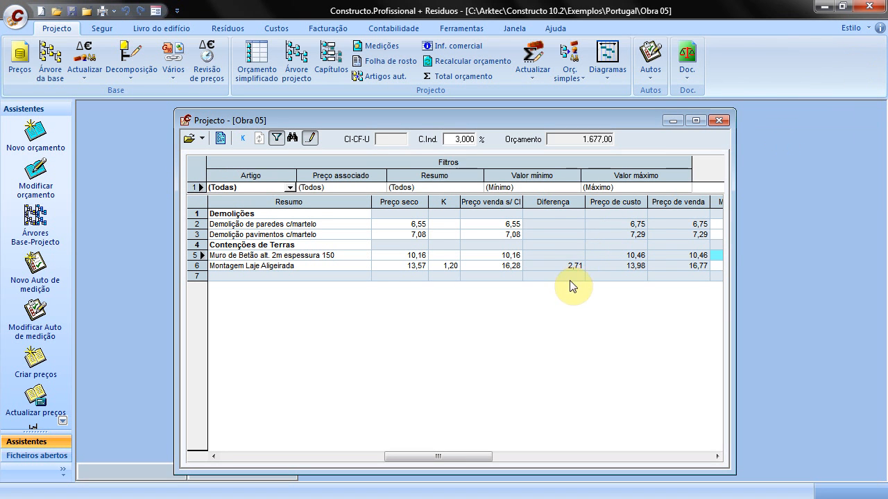
click(694, 122)
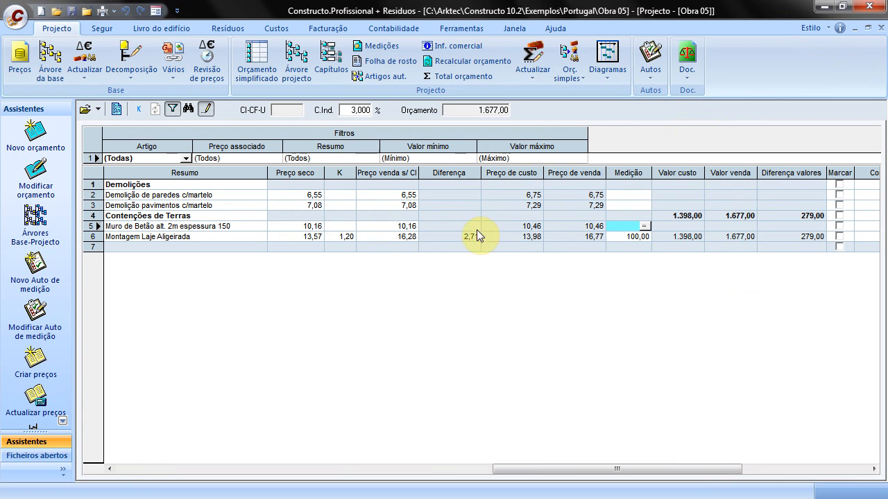
drag(568, 469, 139, 436)
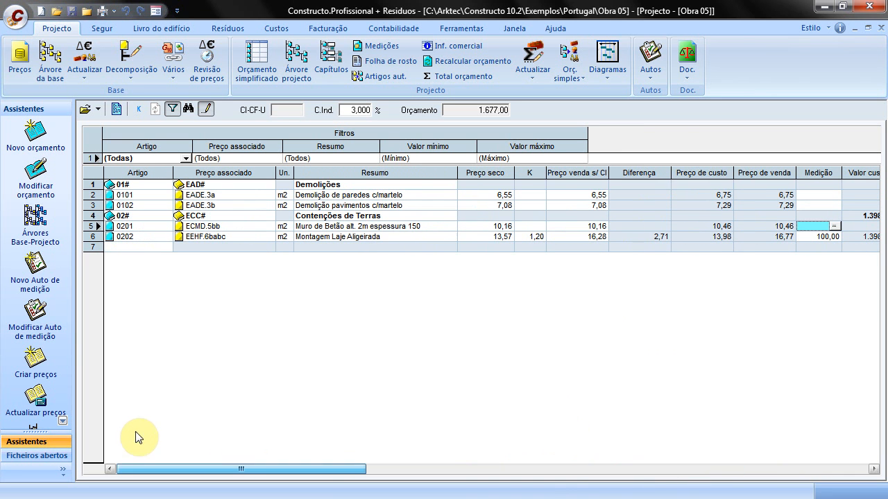
click(120, 247)
click(345, 464)
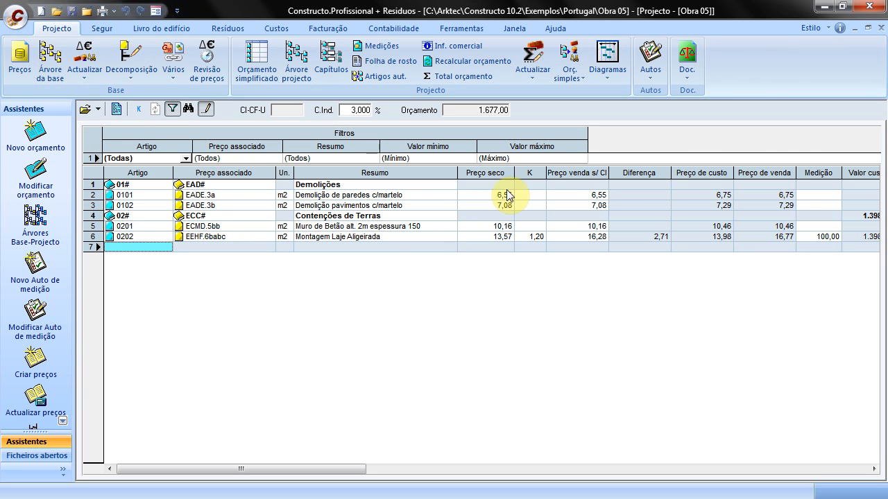
Close the simplified budget and open the conditions document tree of Obra 05 in a maximized window.
click(881, 29)
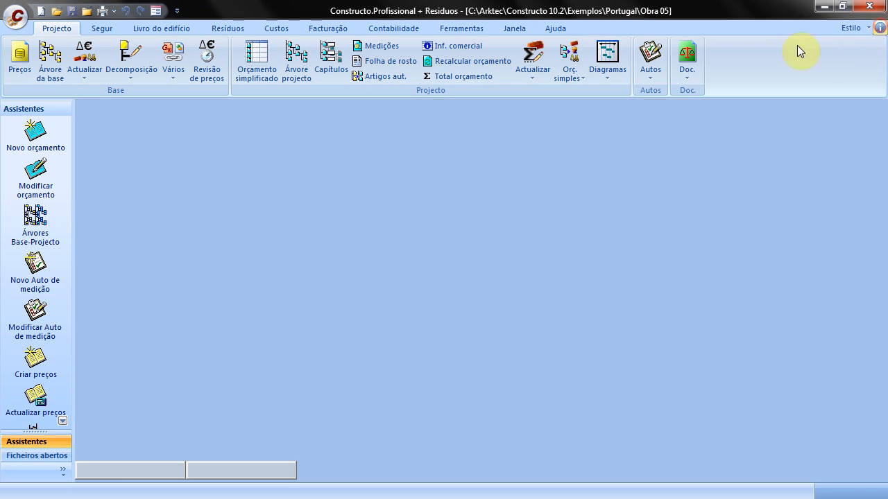
click(683, 71)
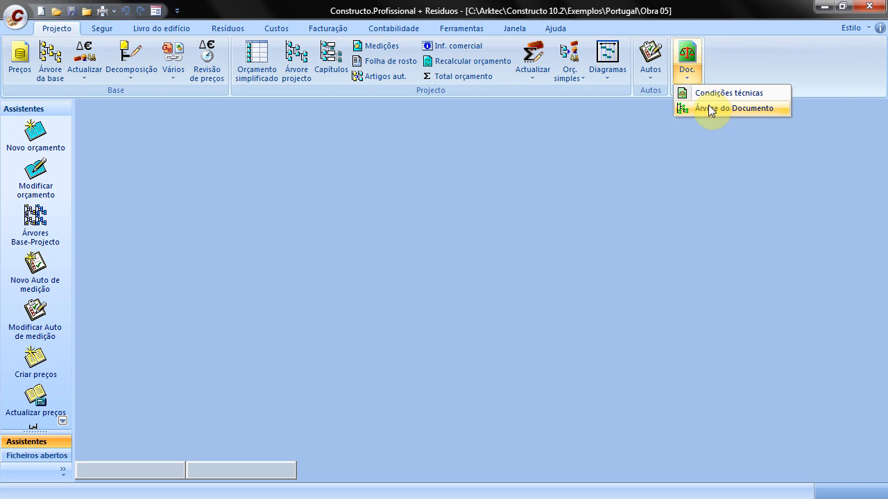
click(709, 109)
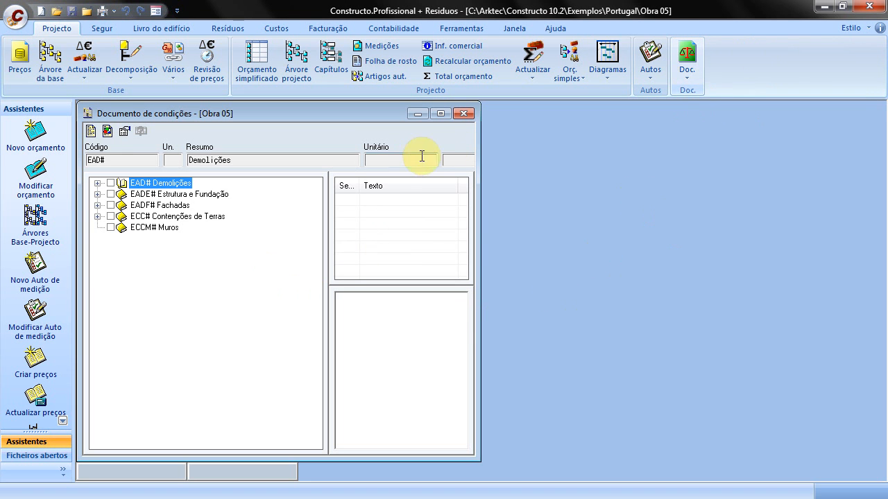
click(441, 113)
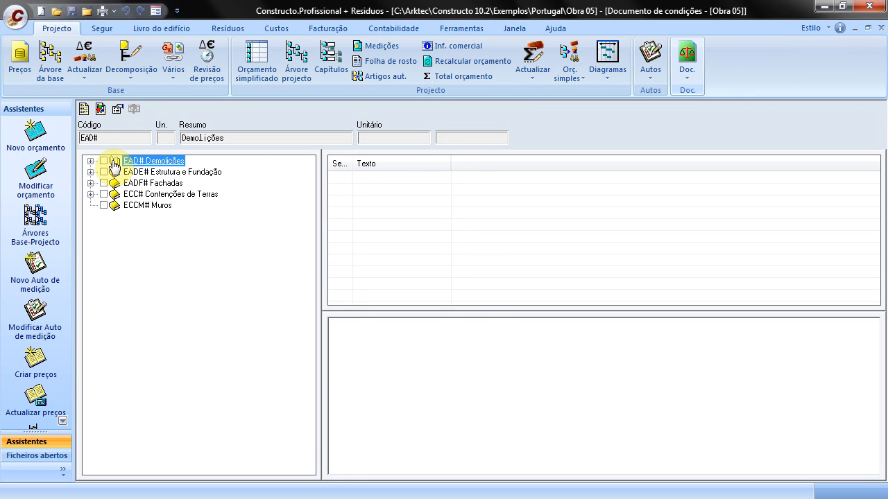
Expand the Demolições and Estrutura e Fundação chapters, examine article EADE.3a Demolição de paredes c/martelo, and close the document tree.
click(91, 161)
click(104, 172)
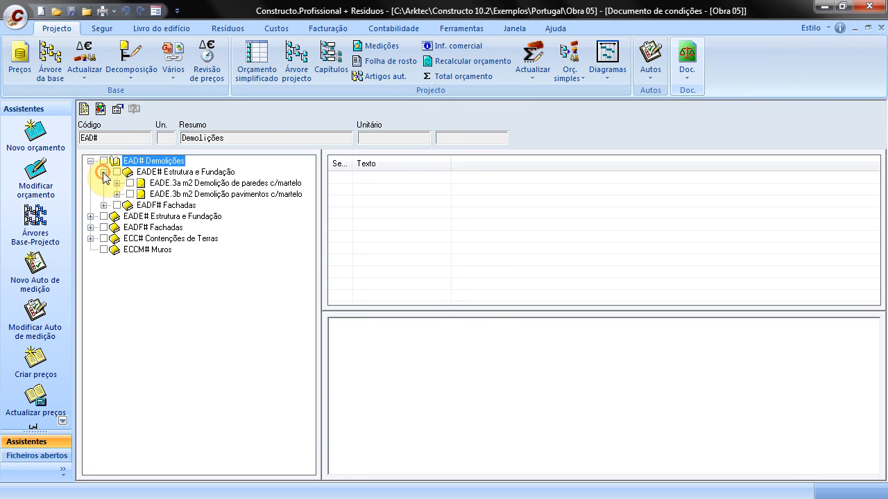
click(155, 184)
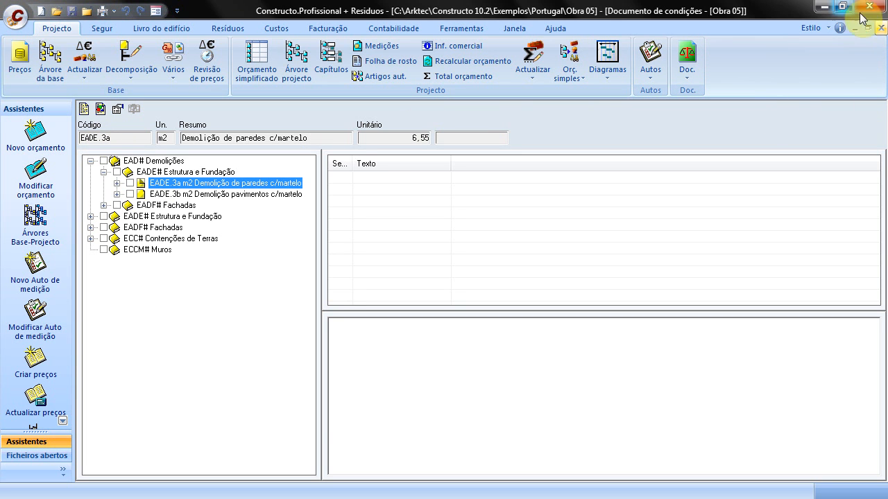
click(881, 28)
Open the technical conditions editor, look up the available condition codes in Obra 05, and close the editor.
click(692, 78)
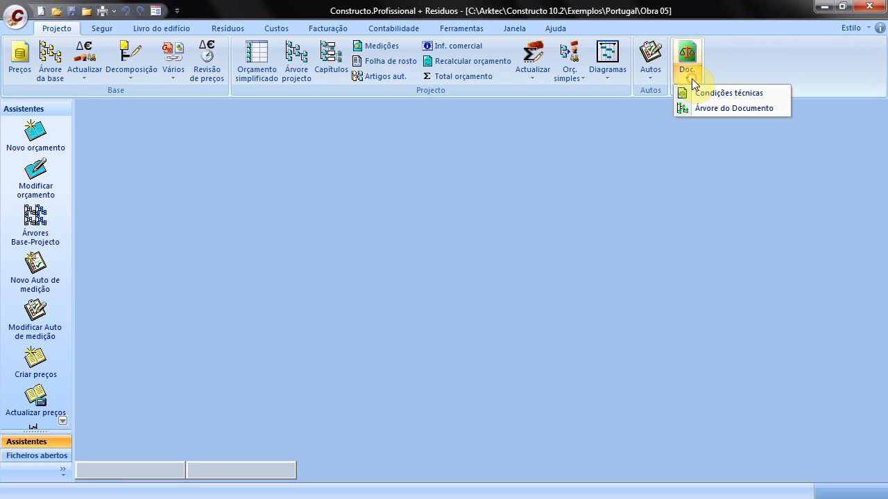
click(710, 102)
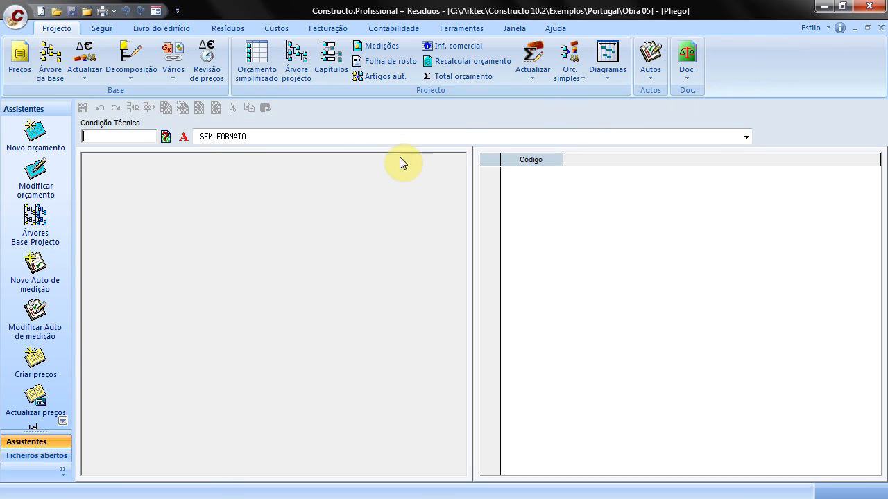
click(165, 137)
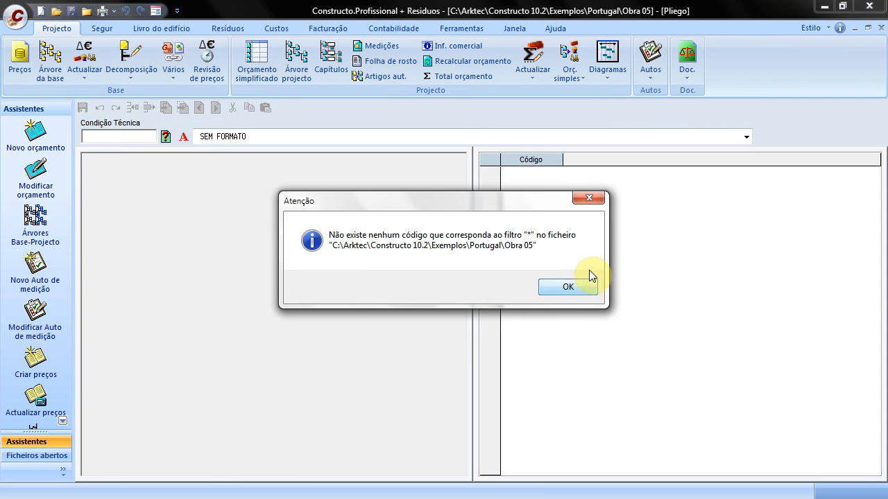
click(589, 198)
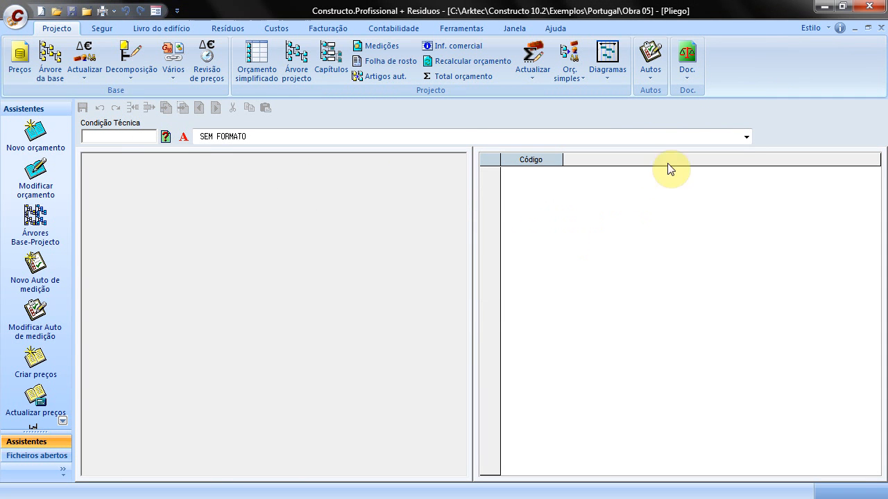
click(881, 28)
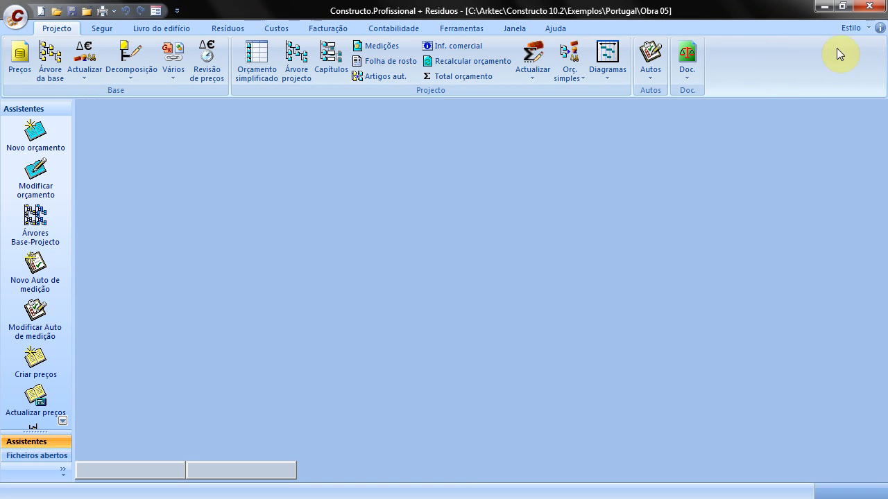
click(16, 16)
click(459, 153)
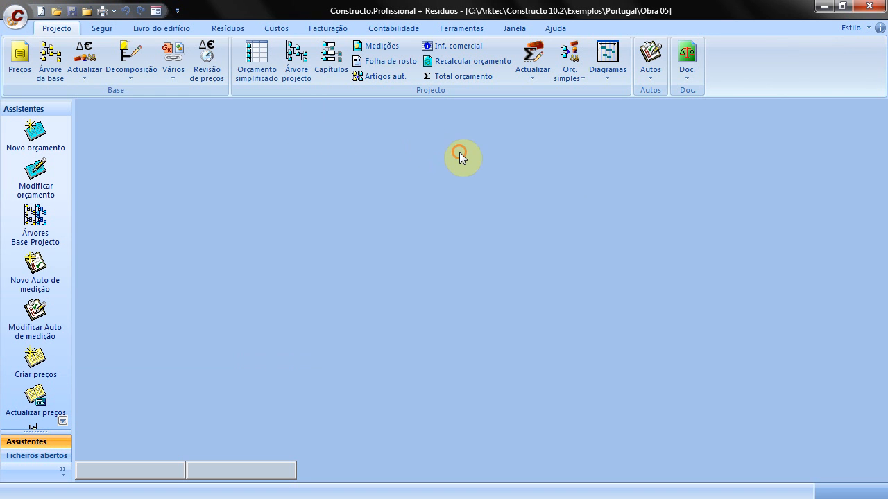
Open the measurement certificates (Autos de medição) of Obra 05 and switch the display to Parcial.
click(656, 82)
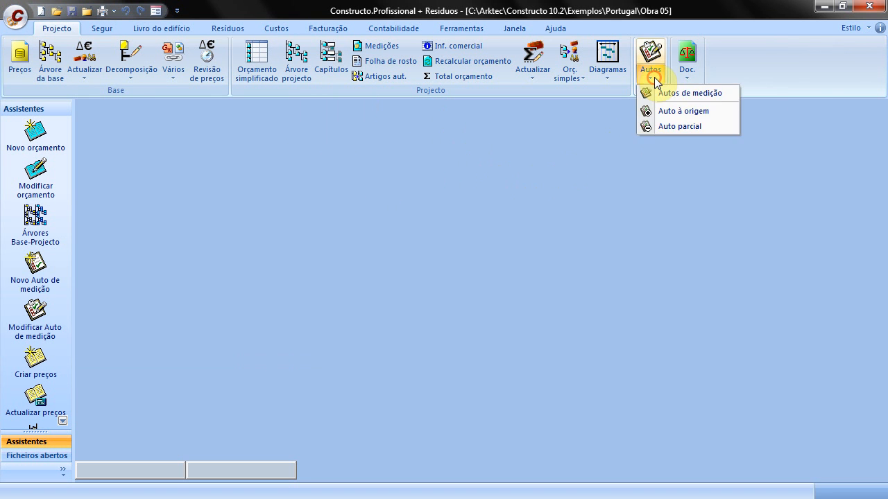
click(669, 89)
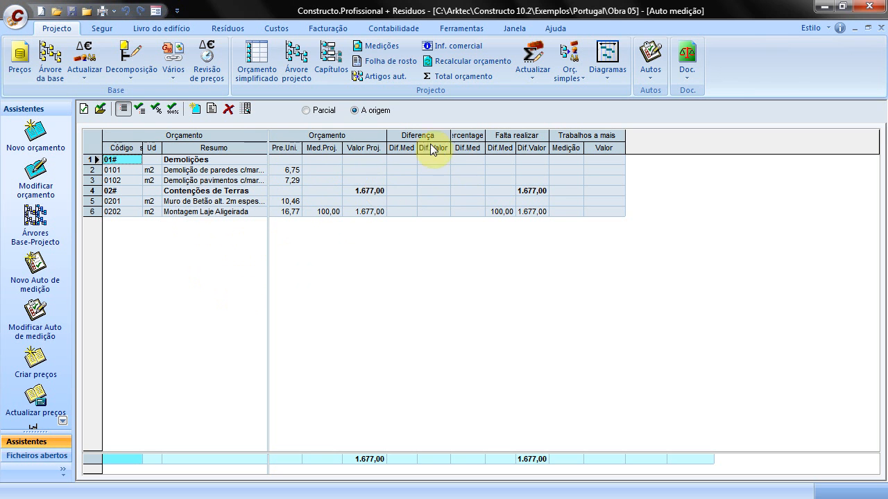
click(305, 111)
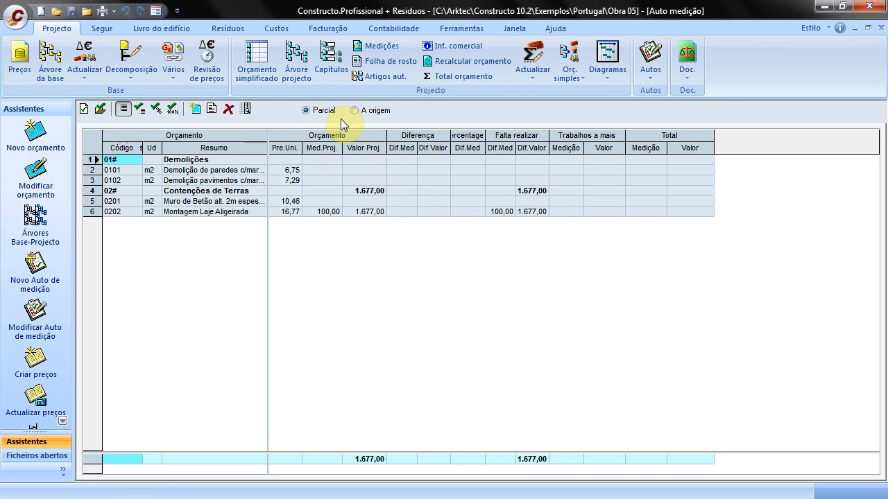
Create a new measurement certificate file named Obra 05 auto medição 01 in the Portugal folder.
click(83, 109)
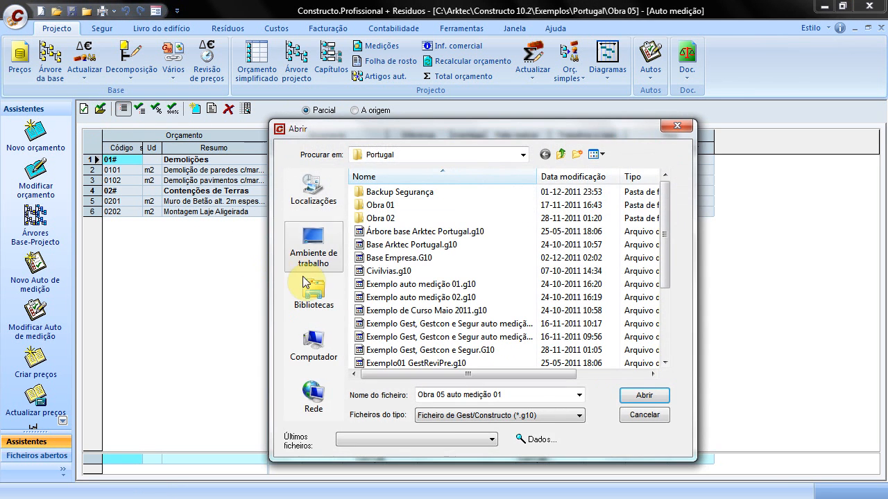
double_click(449, 392)
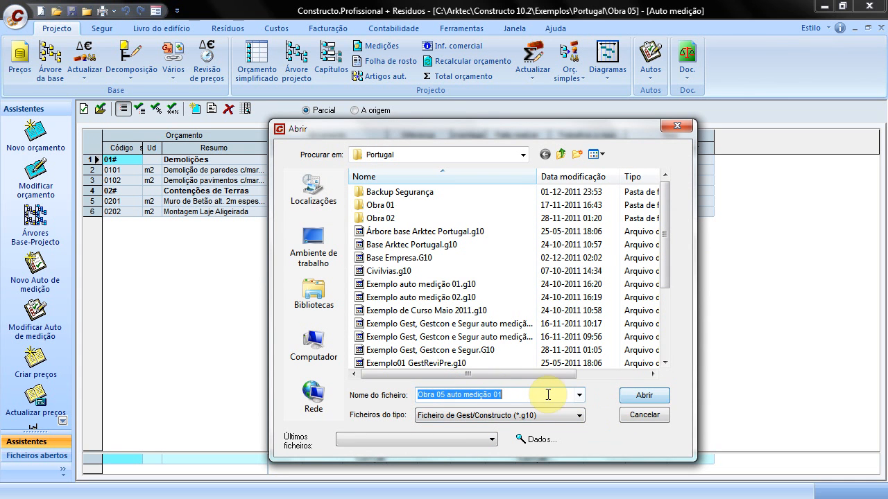
click(660, 401)
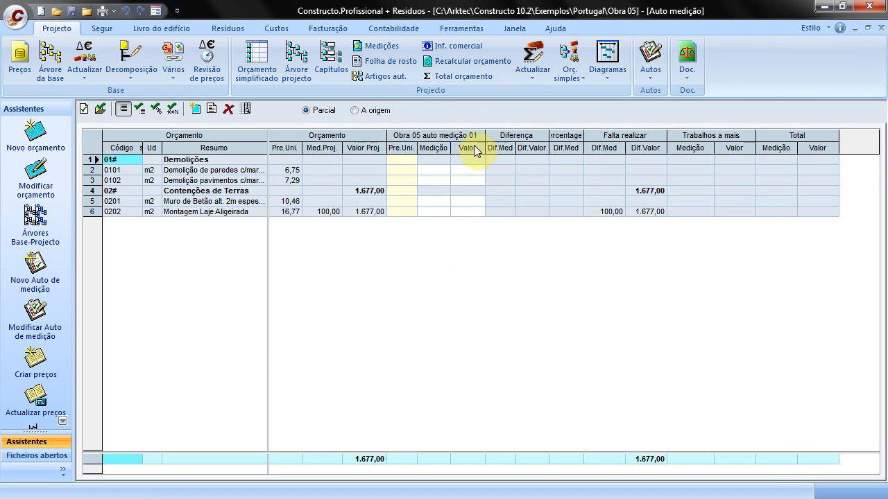
View the detailed measurement sheet of article 0202 in auto medição 01, then return to the certificate table.
click(428, 211)
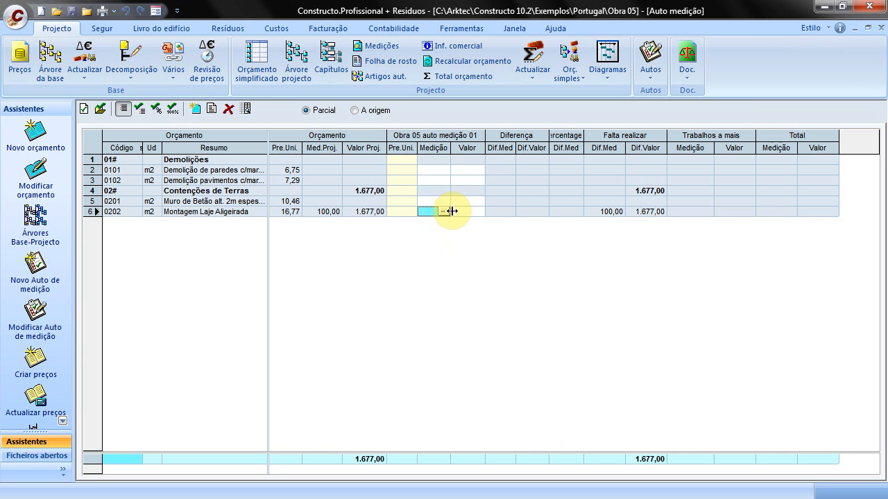
click(138, 109)
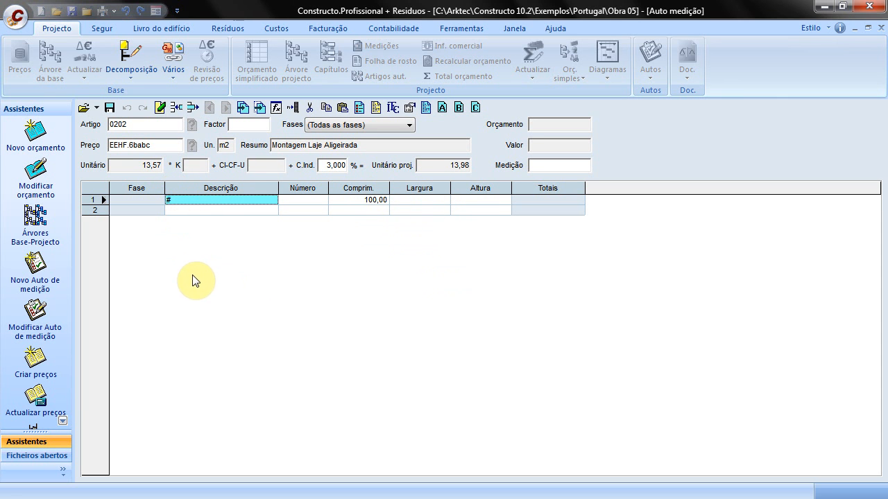
click(881, 28)
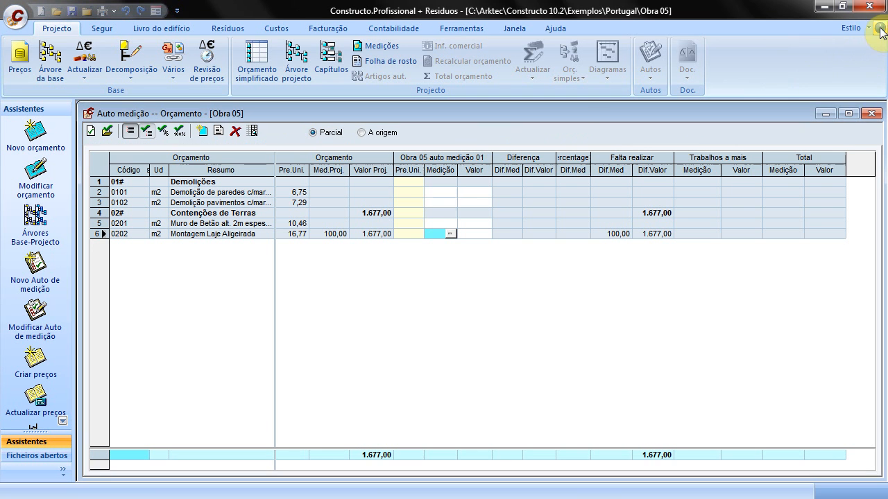
Set the measurement of article 0202 Montagem Laje Aligeirada in auto medição 01 to 50 and close the certificate window.
click(432, 233)
text(50)
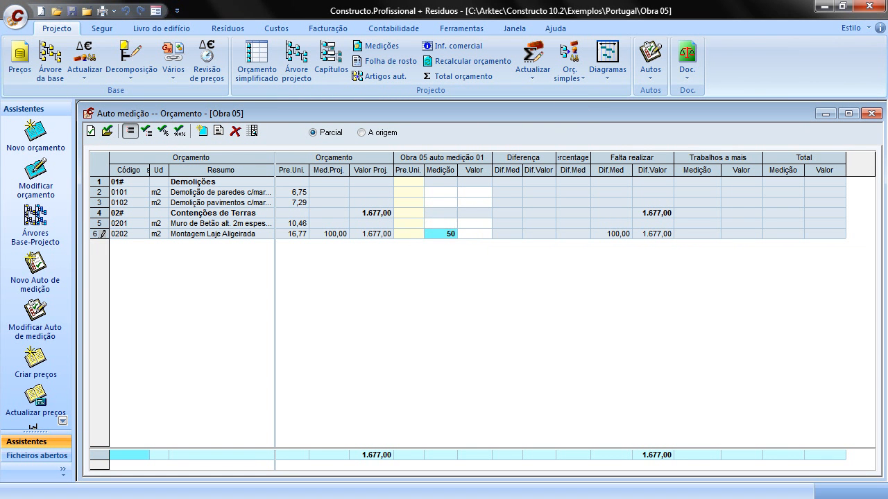
key(Return)
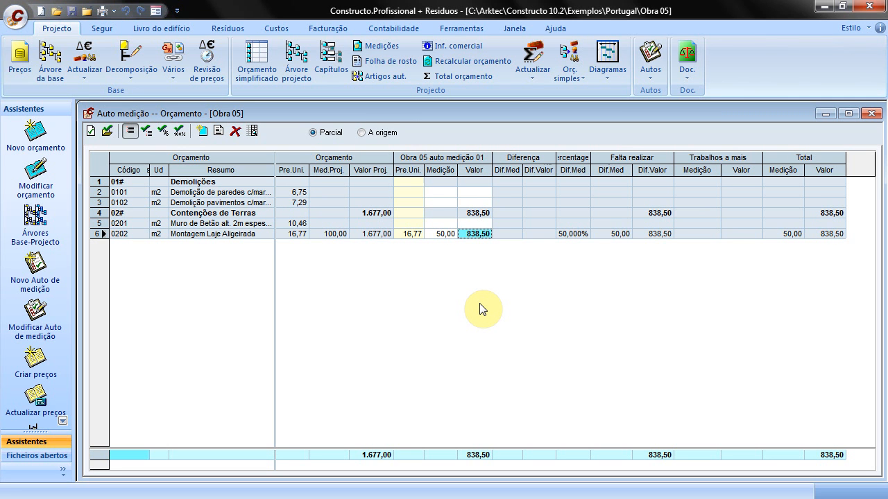
click(872, 114)
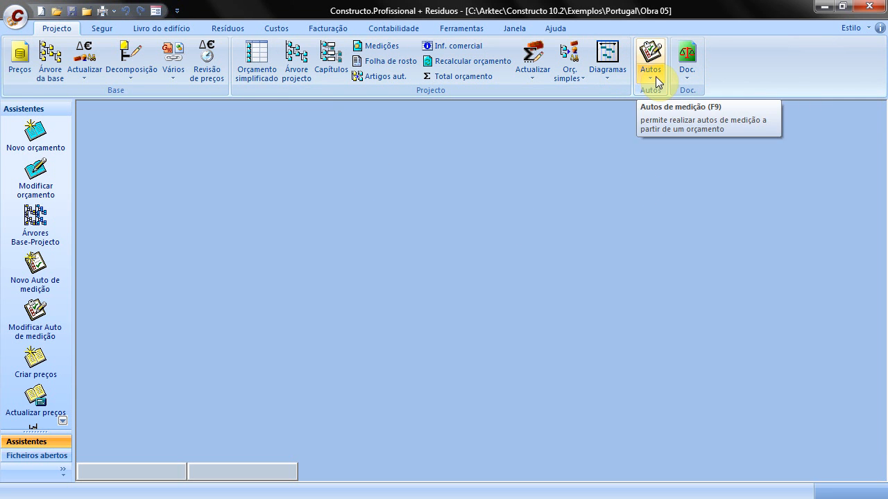
Open the Gantt diagram of Obra 05 and widen its article table to show the predecessor, link type and successor columns.
click(607, 75)
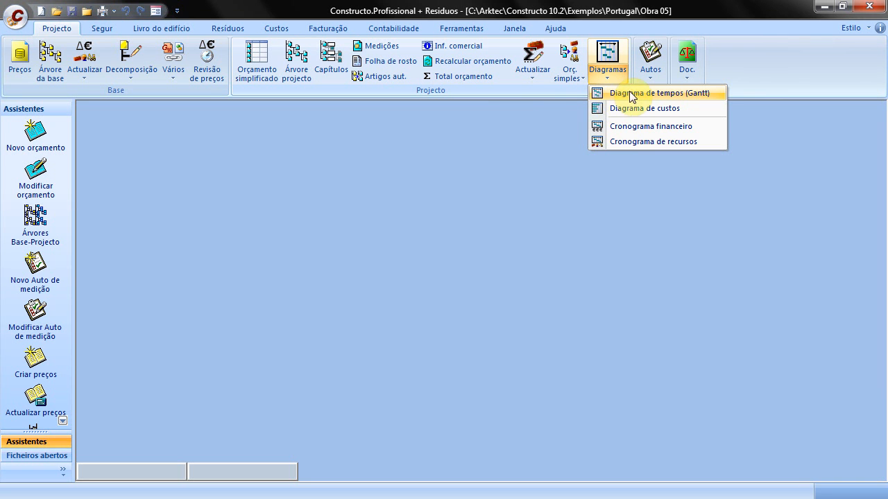
click(659, 94)
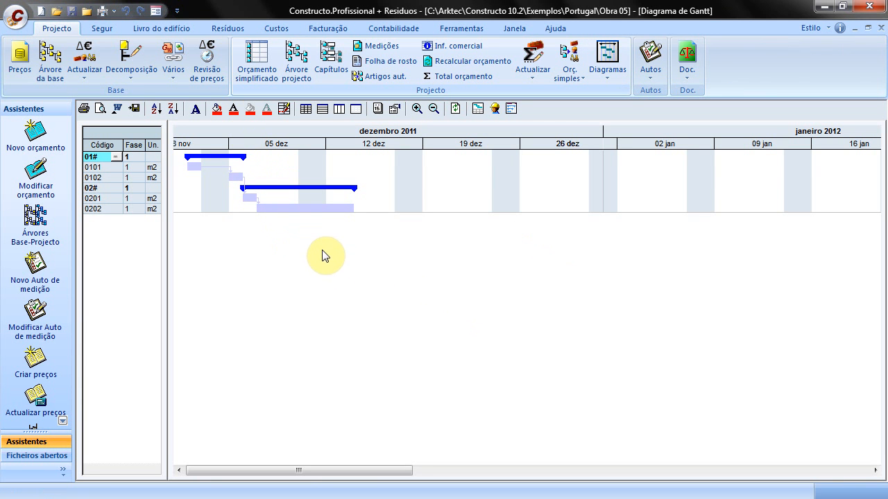
click(616, 82)
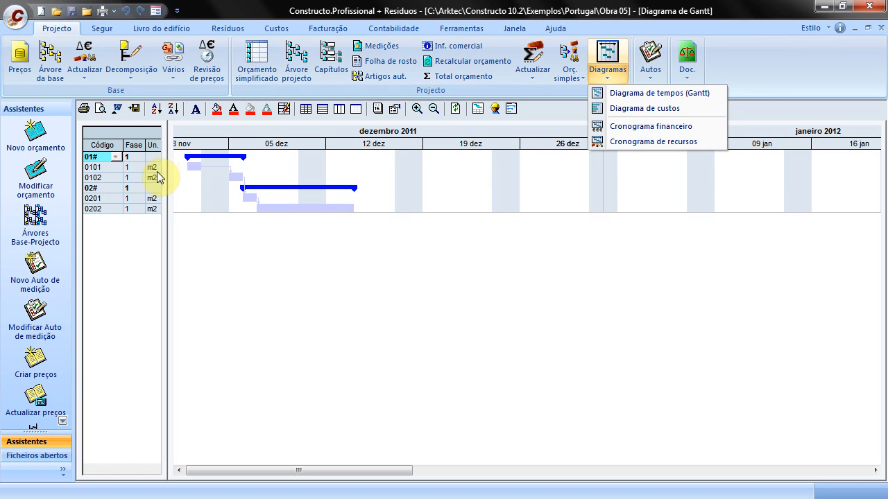
drag(167, 170, 570, 170)
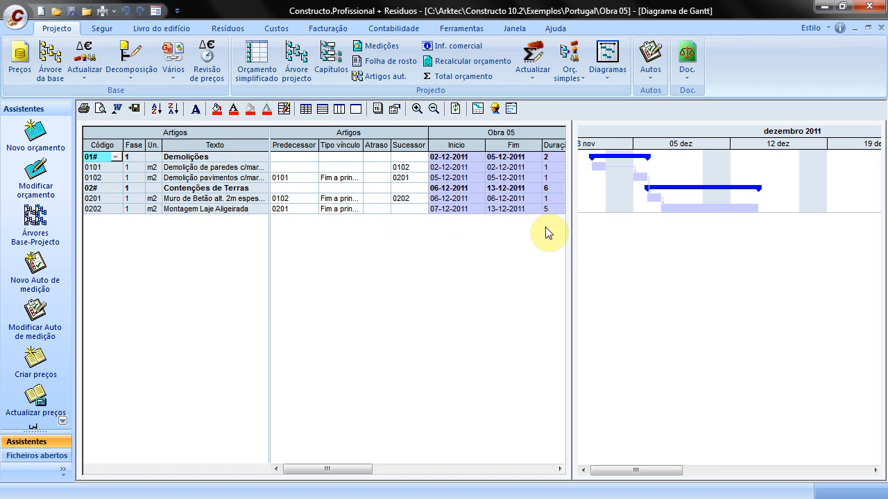
drag(572, 227, 455, 237)
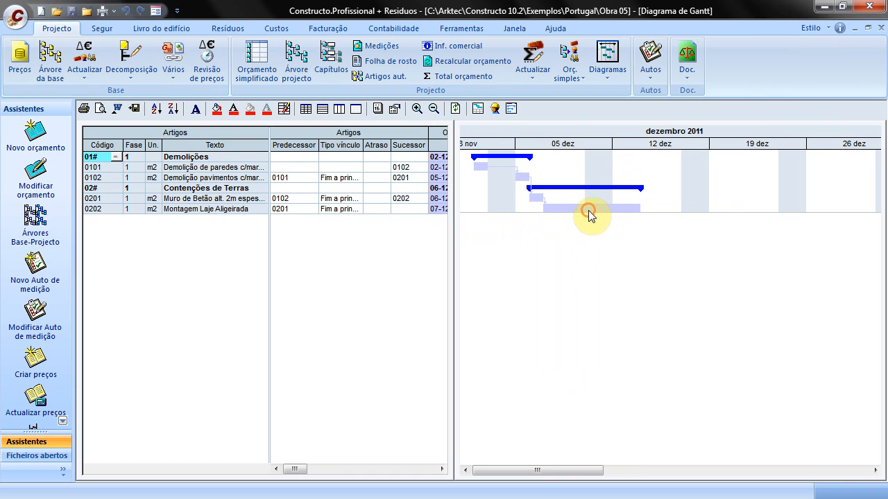
Extend the Gantt bar of article 0202 Montagem Laje Aligeirada to end at about 19 December 2011.
drag(638, 208, 715, 212)
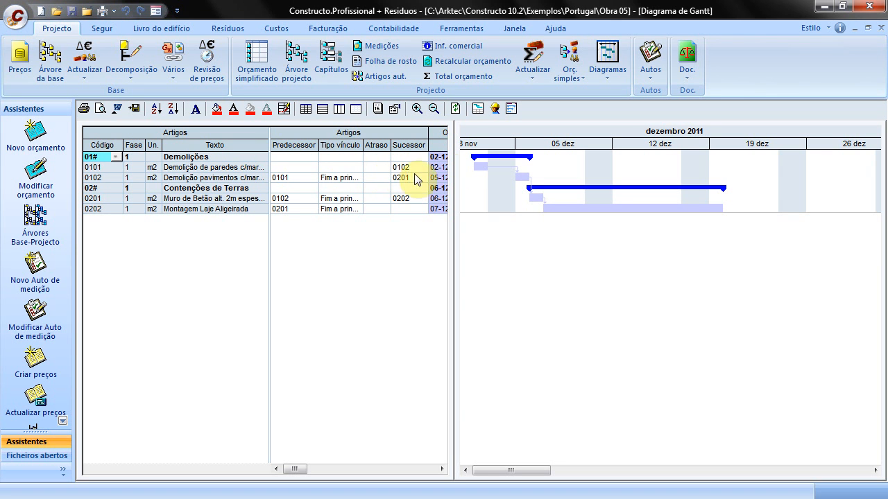
click(742, 76)
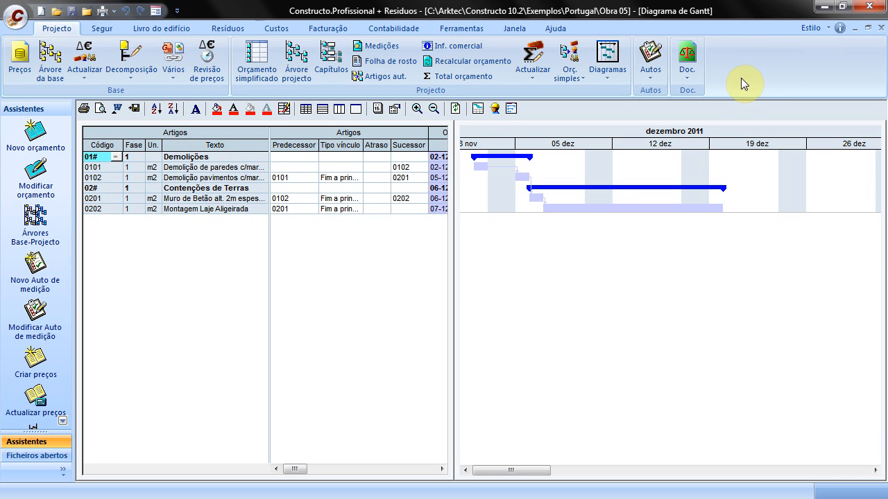